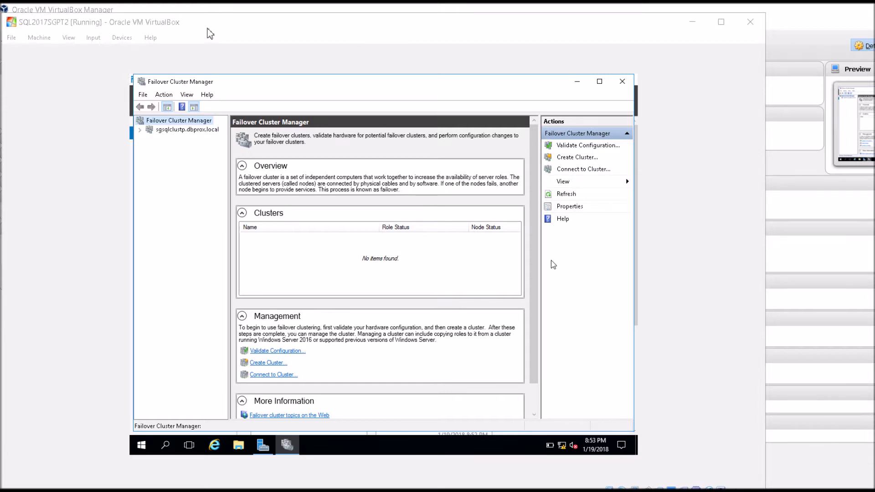
# Step: Expand the cluster sgsqlclustp.dbprox.local and display its summary
pyautogui.click(146, 137)
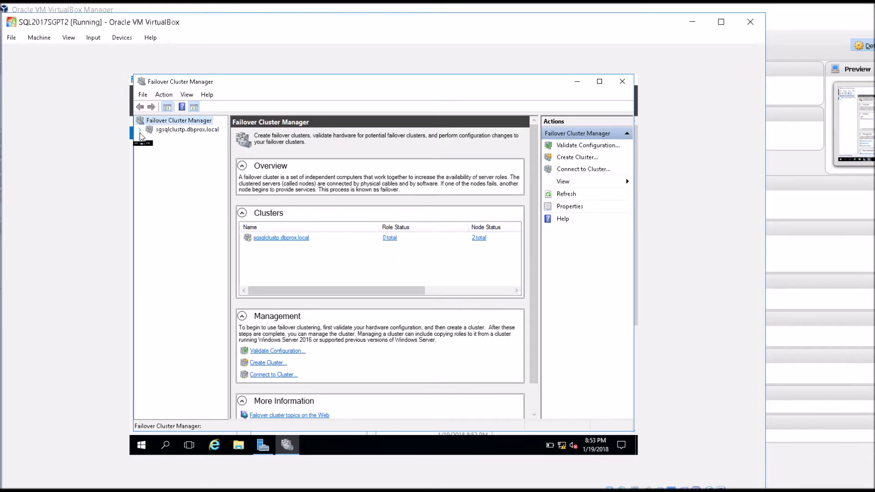
pyautogui.doubleClick(169, 130)
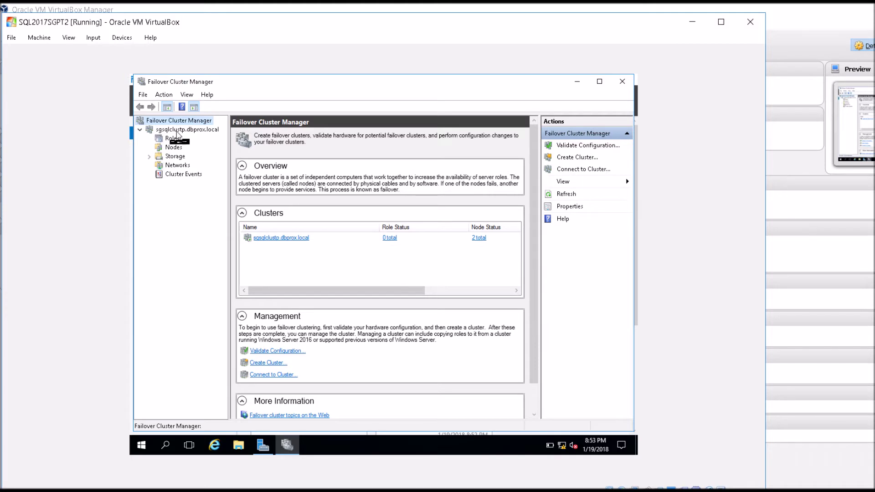
pyautogui.click(175, 129)
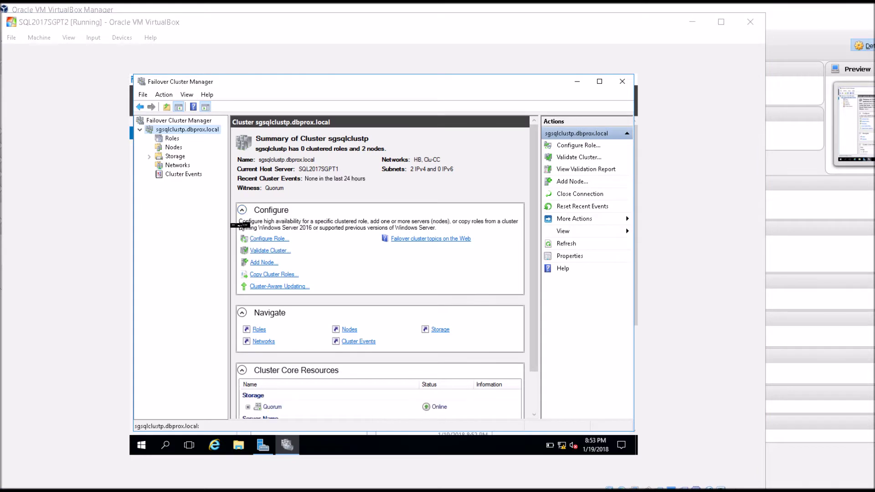
# Step: Collapse the Configure section and inspect the Quorum disk and the server name's IP address resource under Cluster Core Resources
pyautogui.click(242, 209)
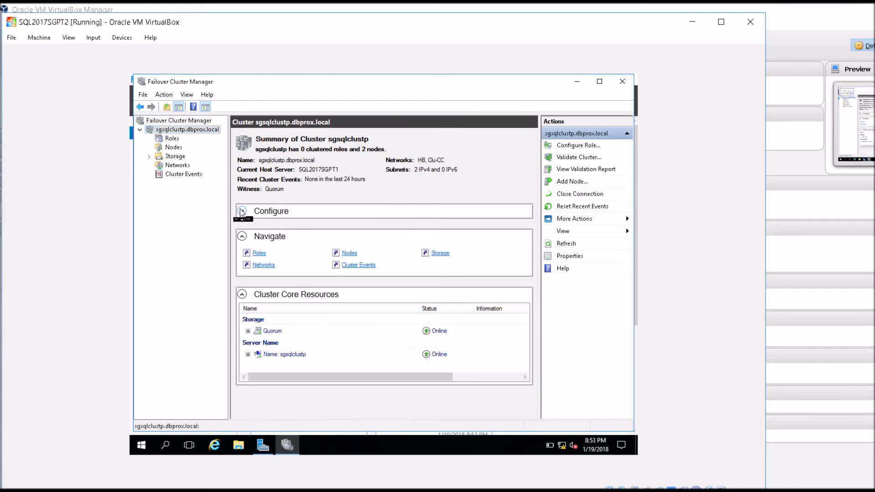
pyautogui.click(247, 332)
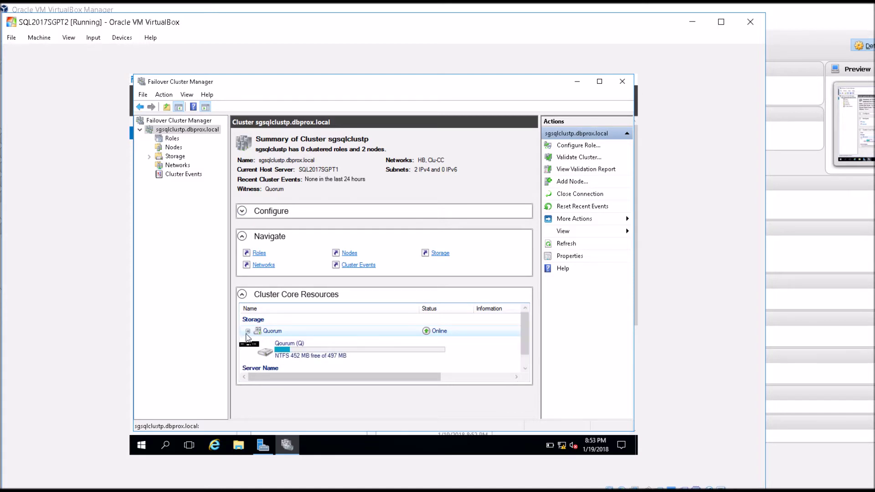
pyautogui.click(526, 369)
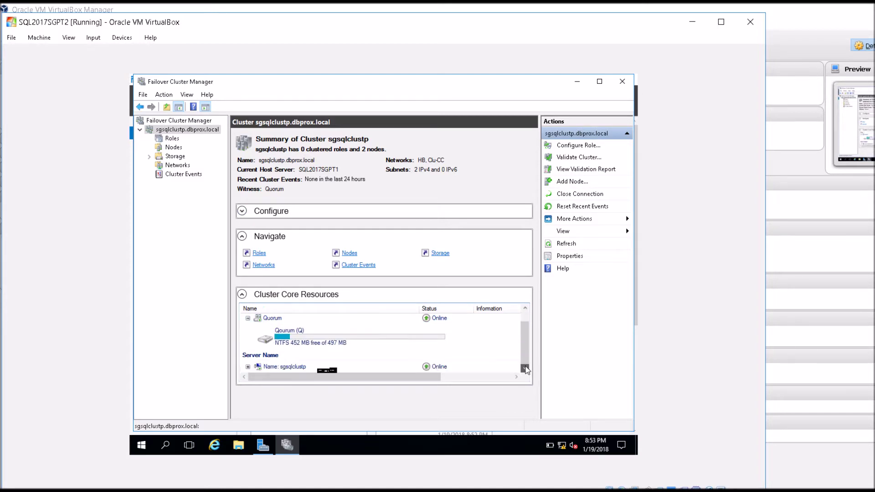
pyautogui.click(247, 367)
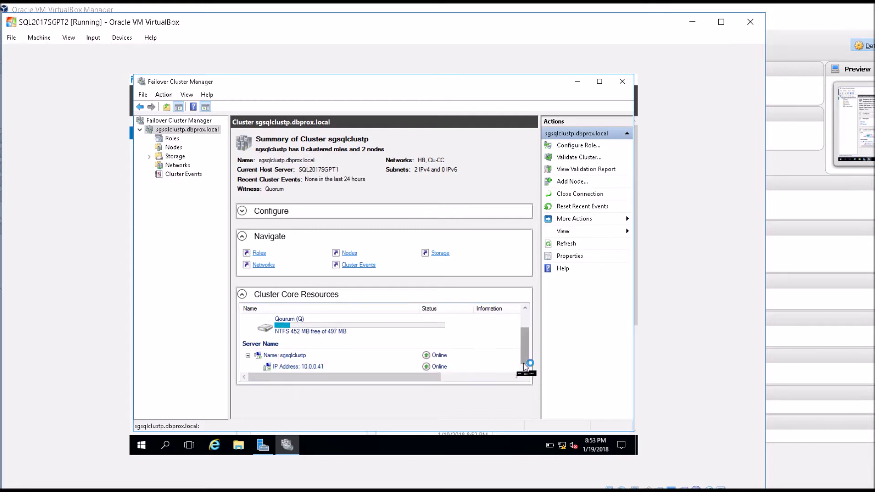
pyautogui.click(330, 363)
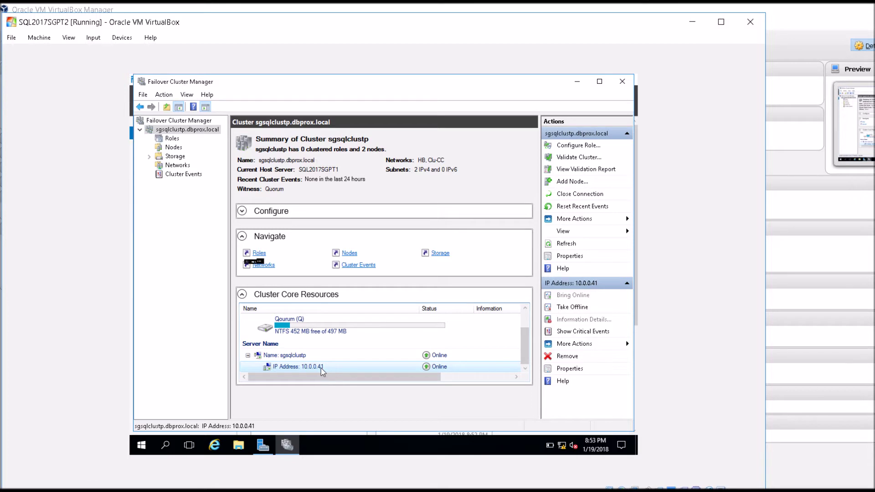
# Step: Review the cluster's nodes, their status and the actions available for them
pyautogui.click(175, 156)
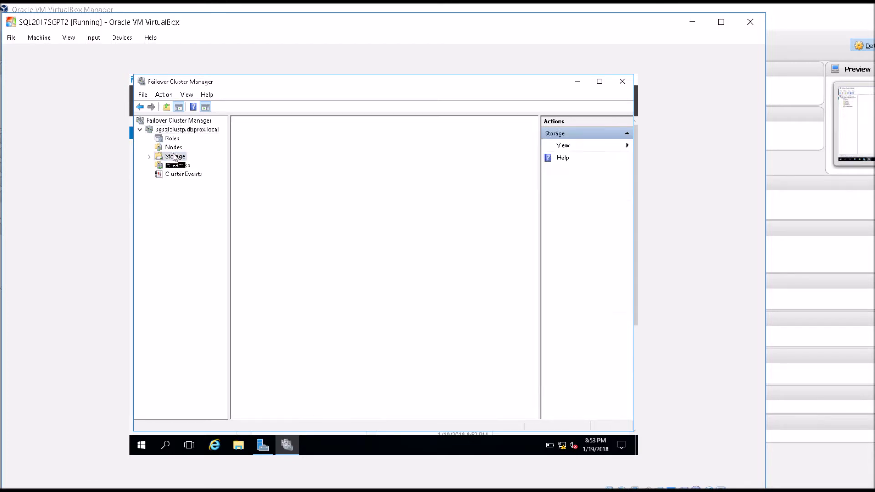
pyautogui.click(169, 147)
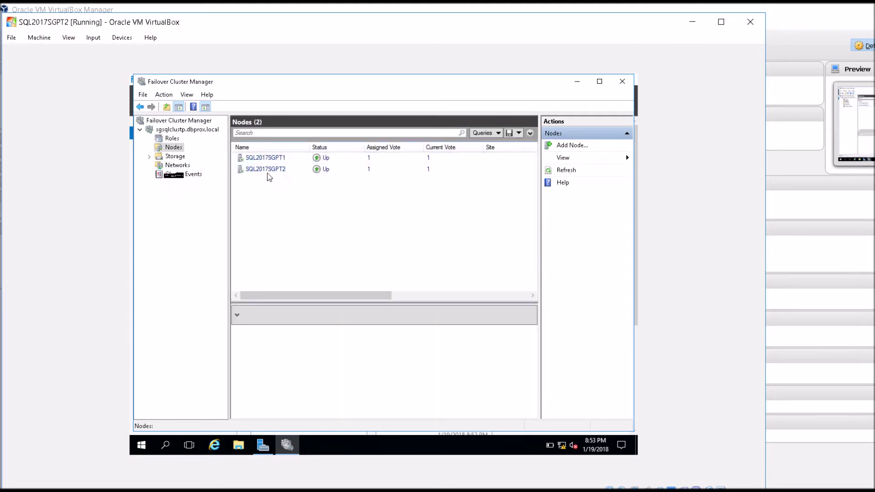
pyautogui.rightClick(178, 150)
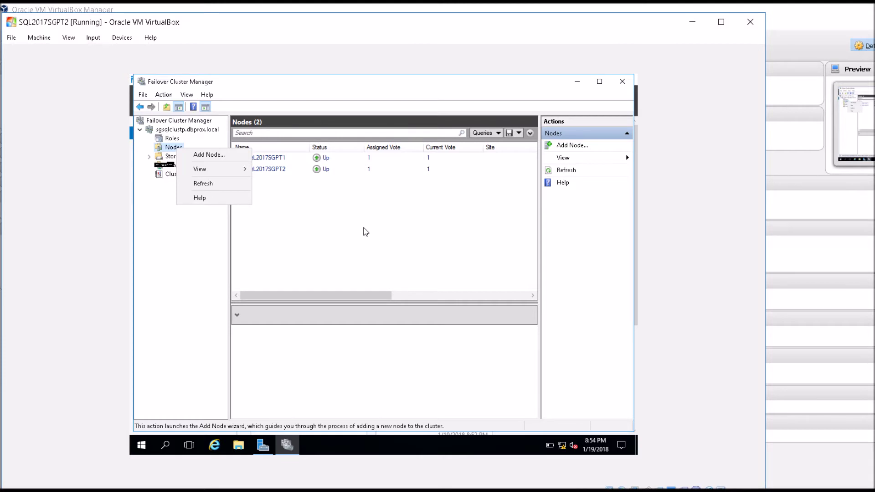
# Step: Review the clustered disks under Storage and the details of the Clu-CC cluster network
pyautogui.click(167, 157)
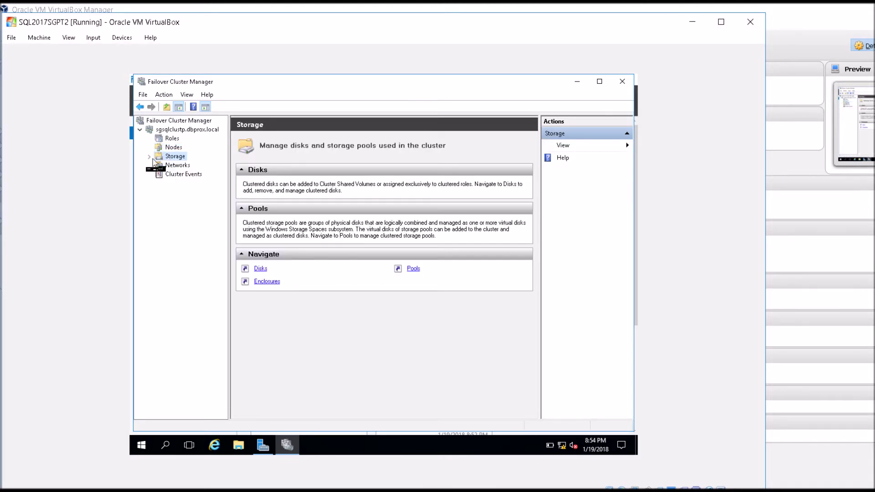
pyautogui.click(150, 156)
pyautogui.click(181, 165)
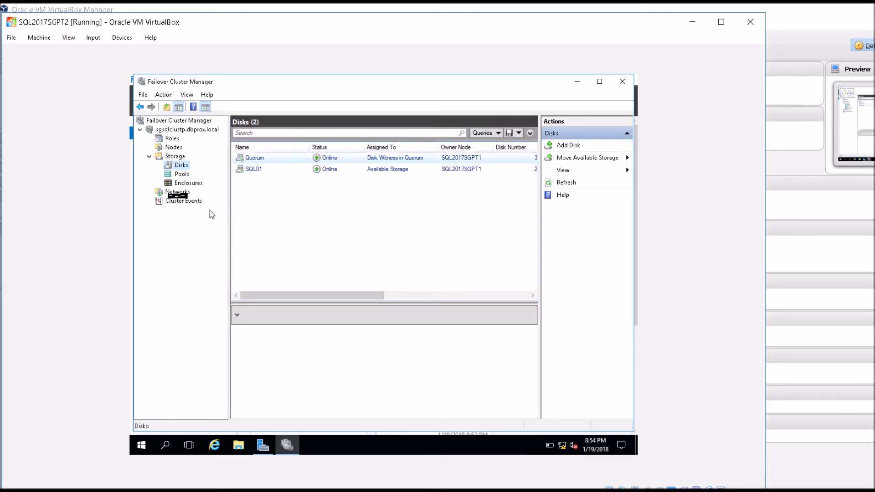
pyautogui.click(172, 191)
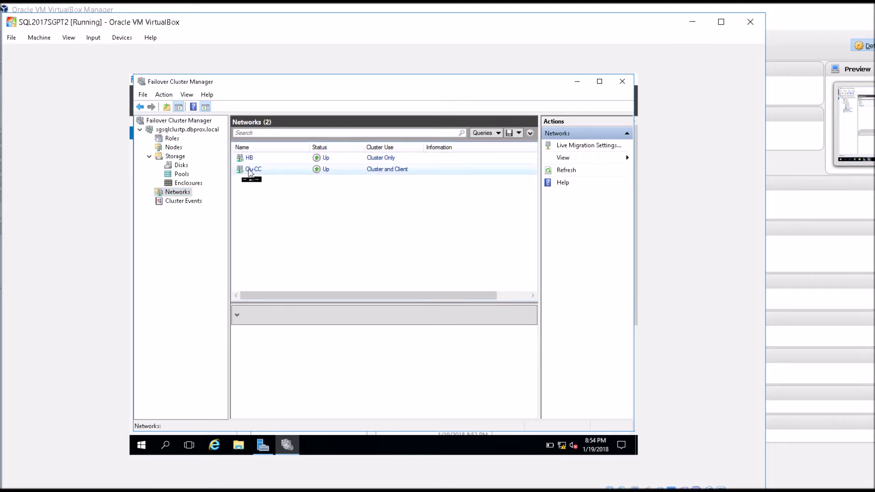
pyautogui.click(251, 169)
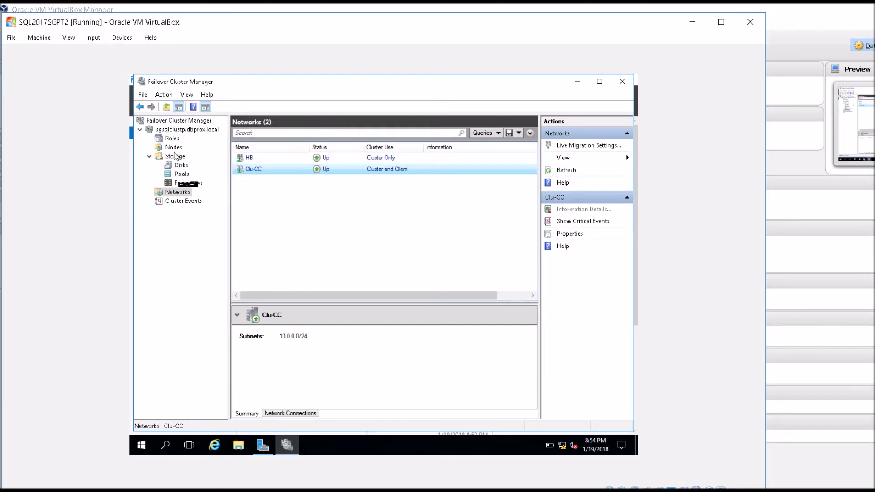
# Step: Move the cluster's available storage, disk SQL01, to the node SQL2017SGPT2
pyautogui.click(181, 165)
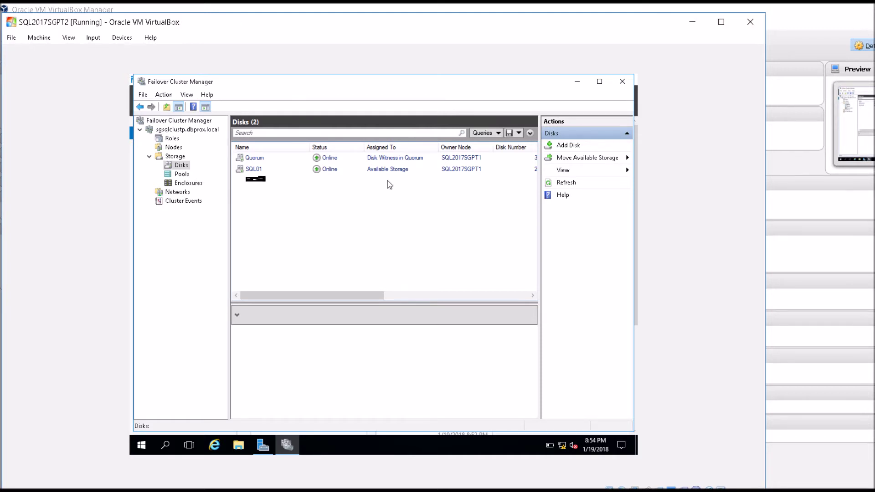
pyautogui.rightClick(254, 170)
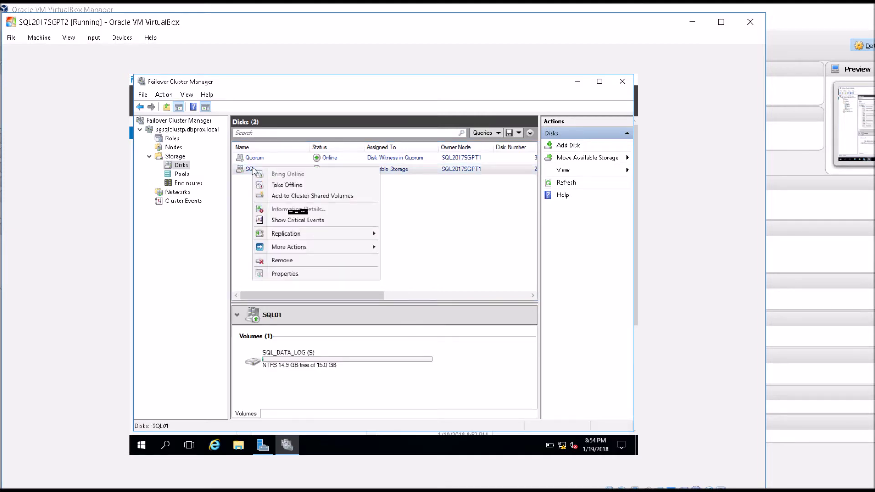
pyautogui.click(309, 247)
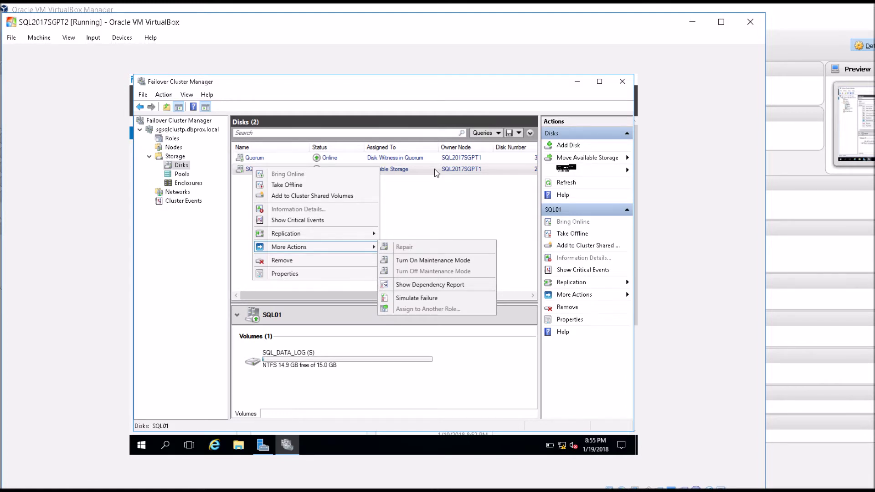
pyautogui.click(561, 159)
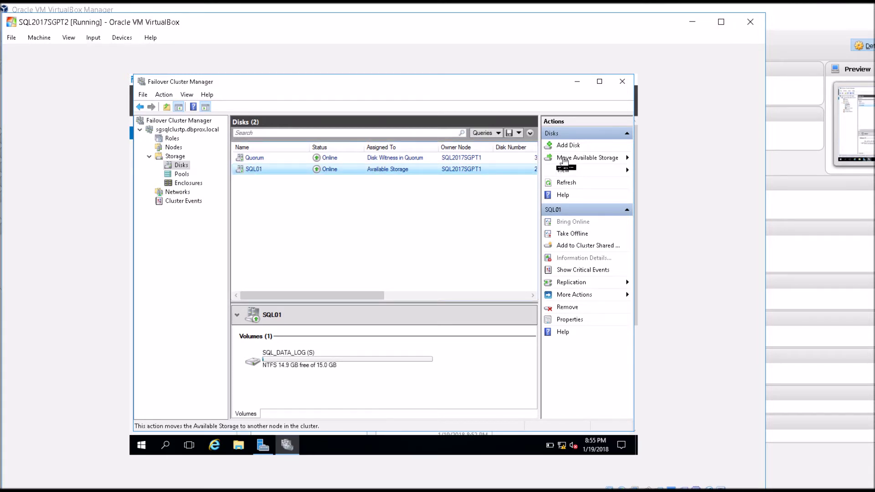
pyautogui.click(564, 160)
pyautogui.click(582, 172)
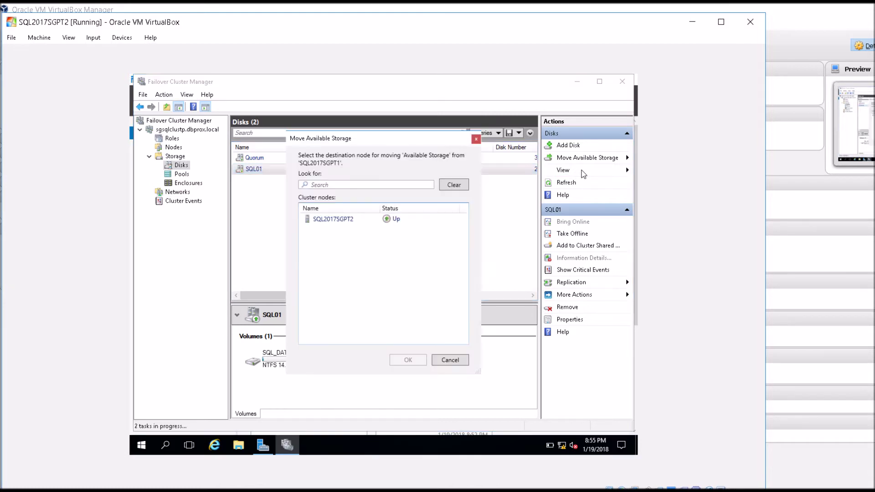
pyautogui.click(343, 222)
pyautogui.click(403, 360)
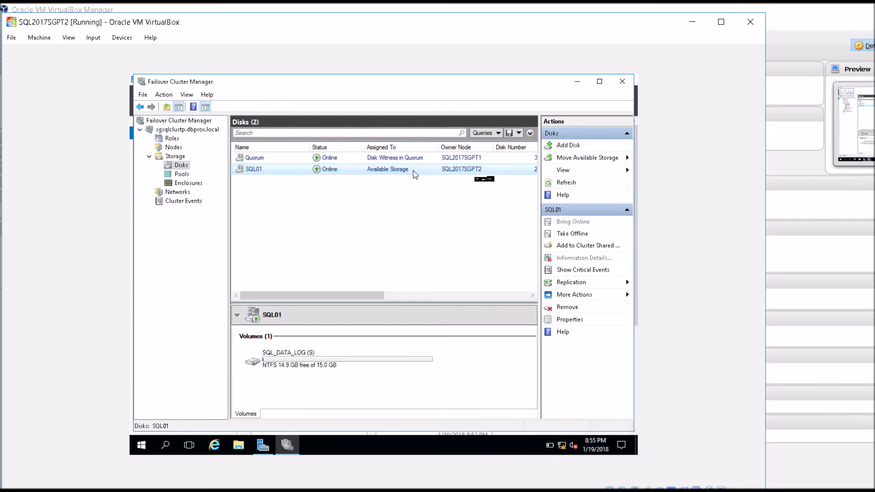
# Step: Move the core cluster resources, including the Quorum disk, to node SQL2017SGPT2 and check the owner nodes of the clustered disks
pyautogui.click(463, 158)
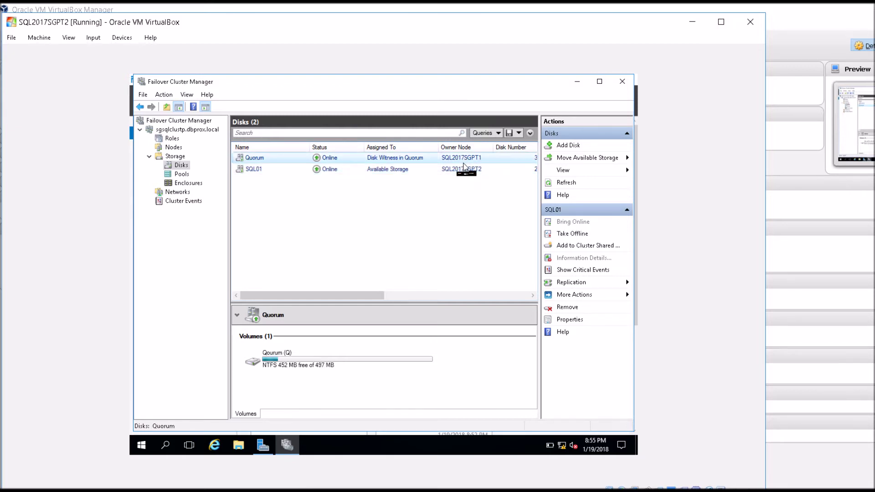
pyautogui.click(167, 129)
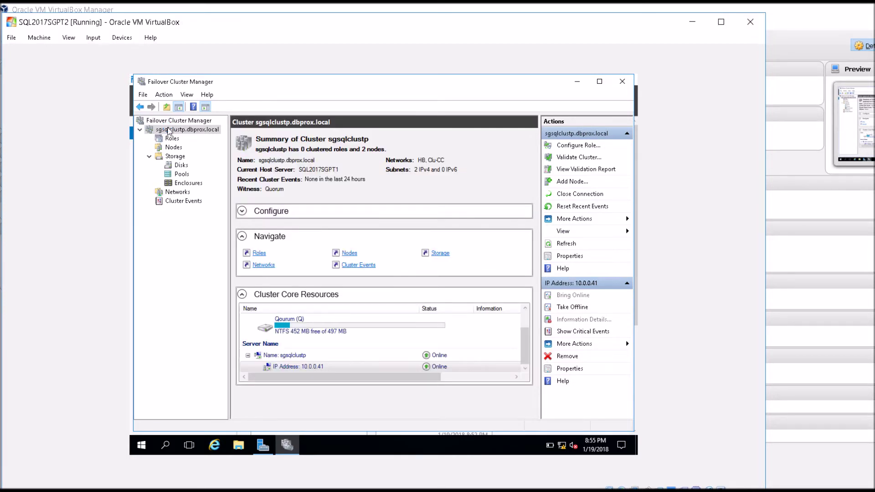
pyautogui.rightClick(207, 139)
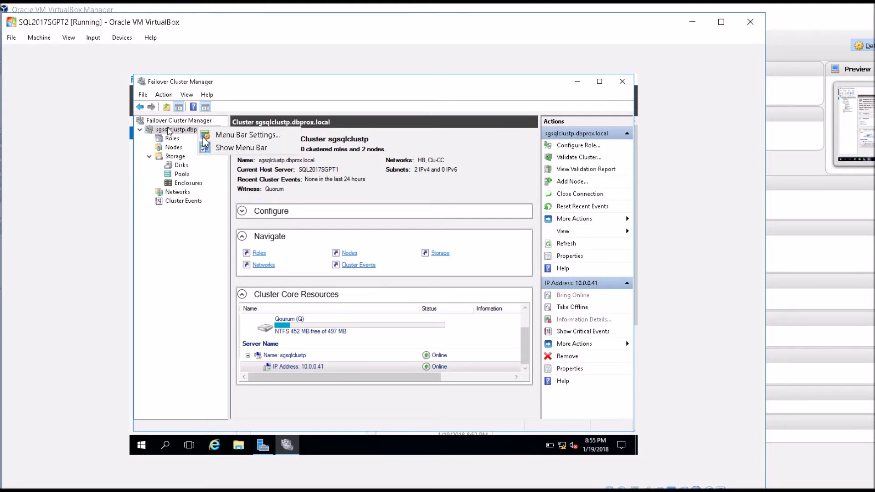
pyautogui.click(184, 132)
pyautogui.rightClick(184, 132)
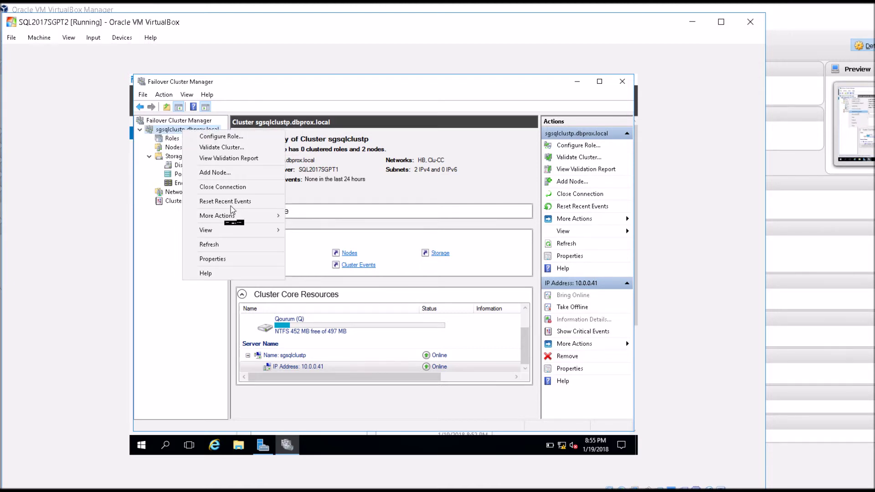
pyautogui.moveTo(232, 216)
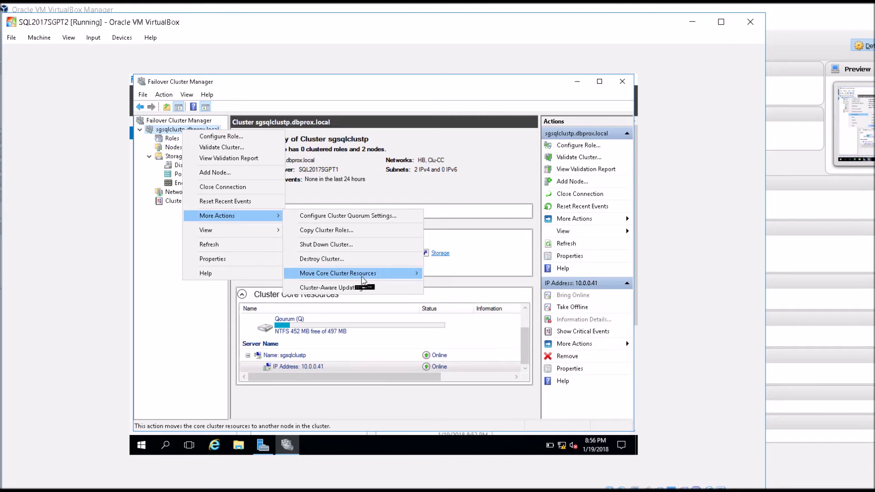
pyautogui.moveTo(363, 279)
pyautogui.click(456, 284)
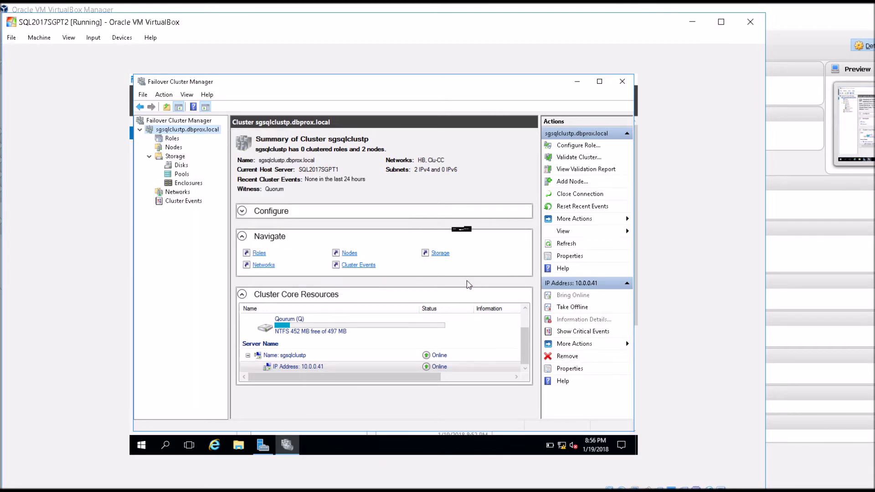
pyautogui.click(357, 219)
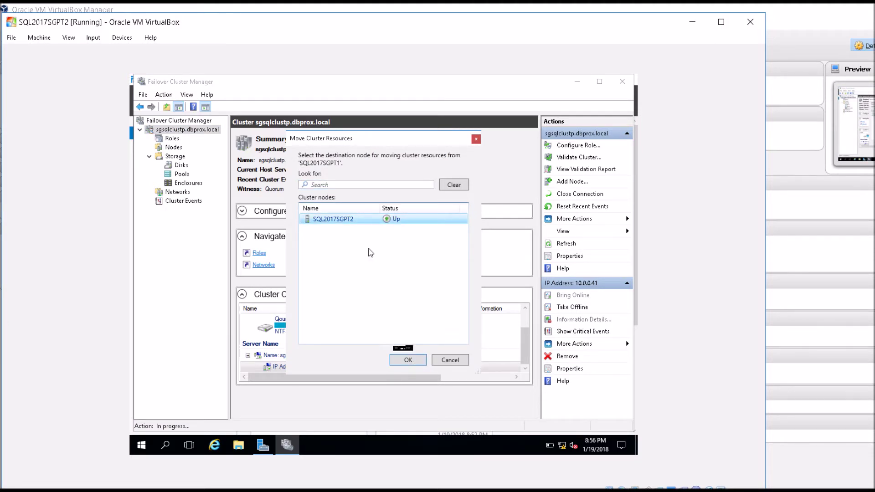
pyautogui.click(407, 359)
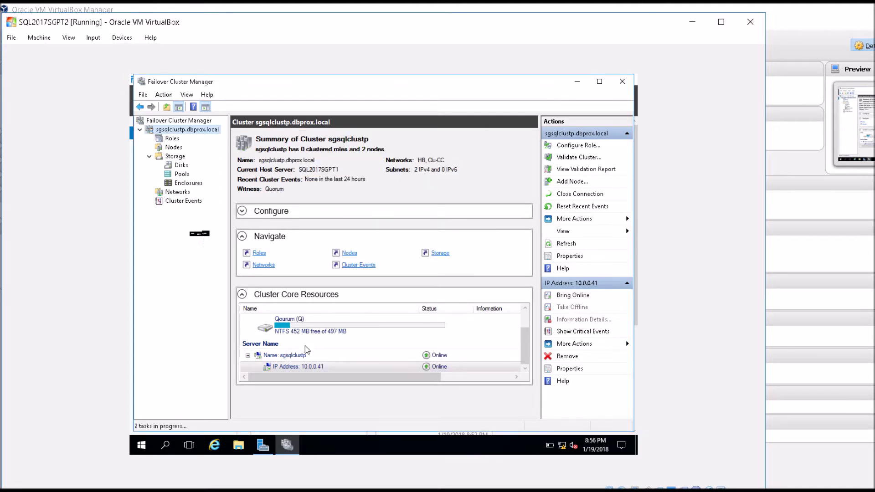
pyautogui.click(179, 166)
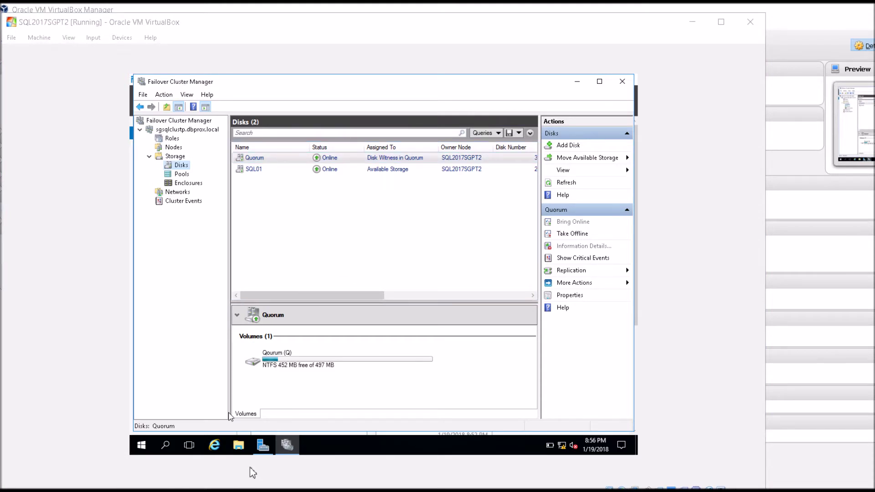
# Step: Launch the SQL Server 2017 setup application from the sql2017 folder on the C: drive
pyautogui.click(233, 441)
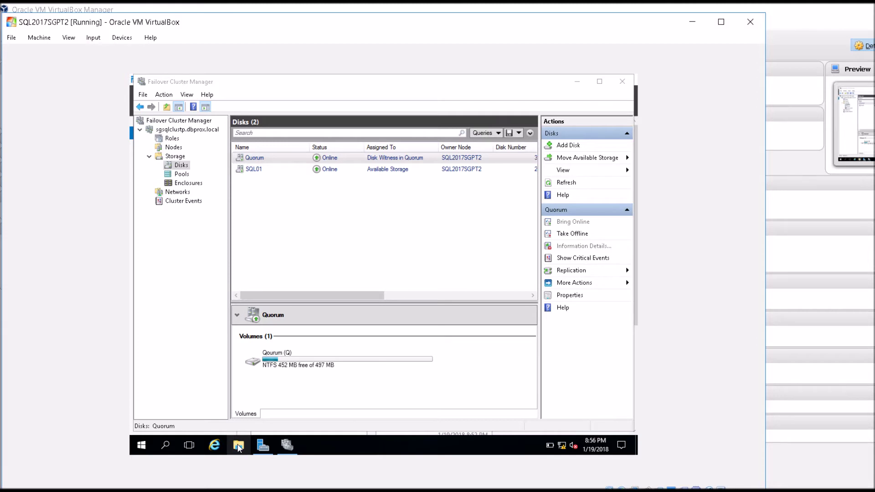
pyautogui.click(239, 446)
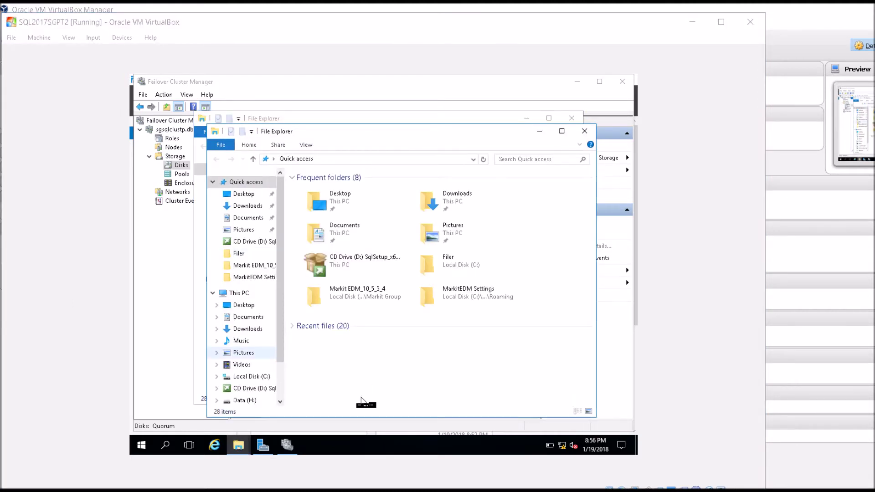
pyautogui.click(262, 381)
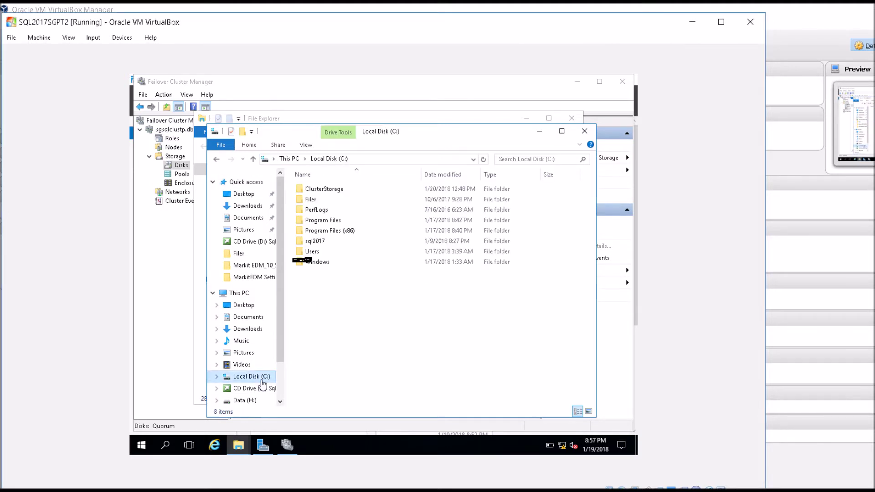
pyautogui.doubleClick(314, 241)
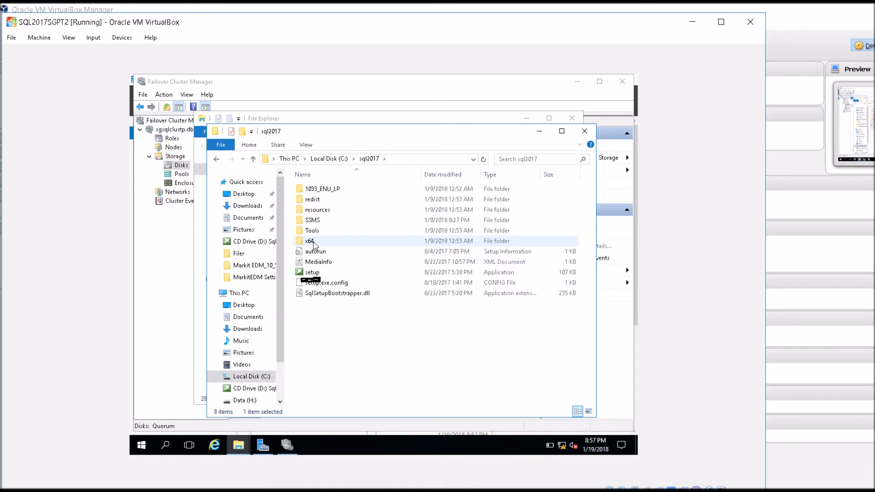
pyautogui.click(314, 273)
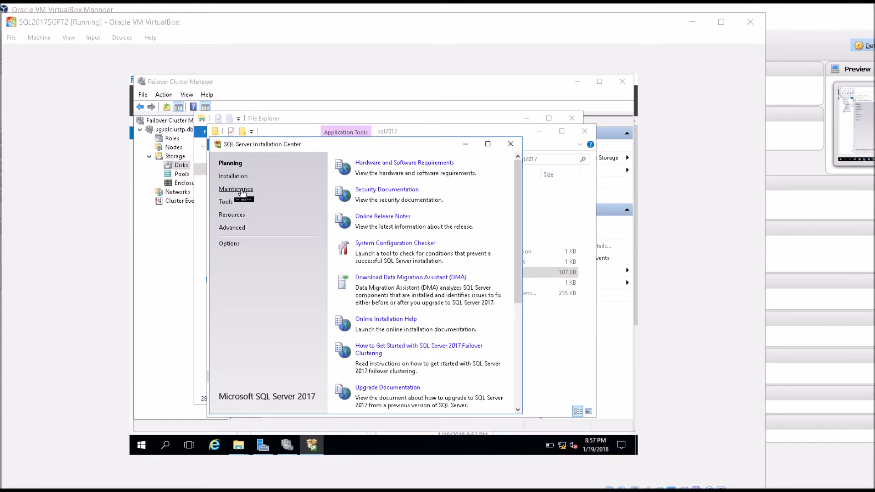
# Step: Start a new SQL Server failover cluster installation and proceed past the Product Key page with the Evaluation edition
pyautogui.click(231, 177)
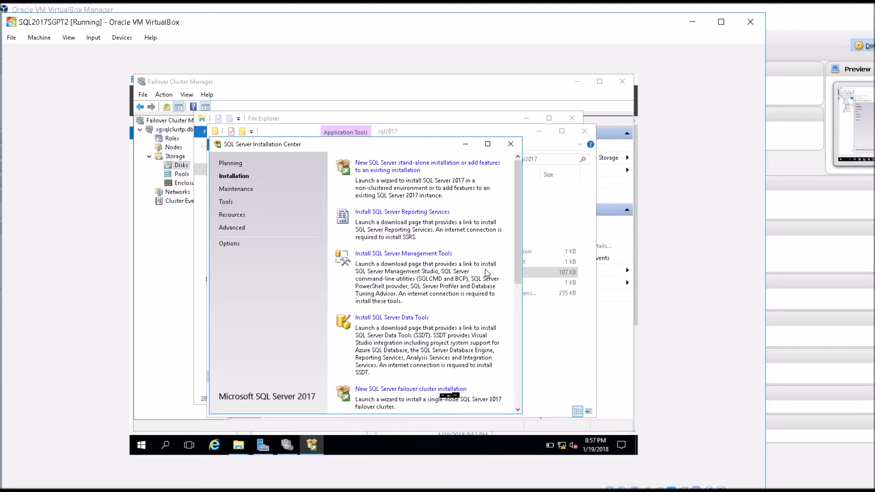
pyautogui.click(444, 390)
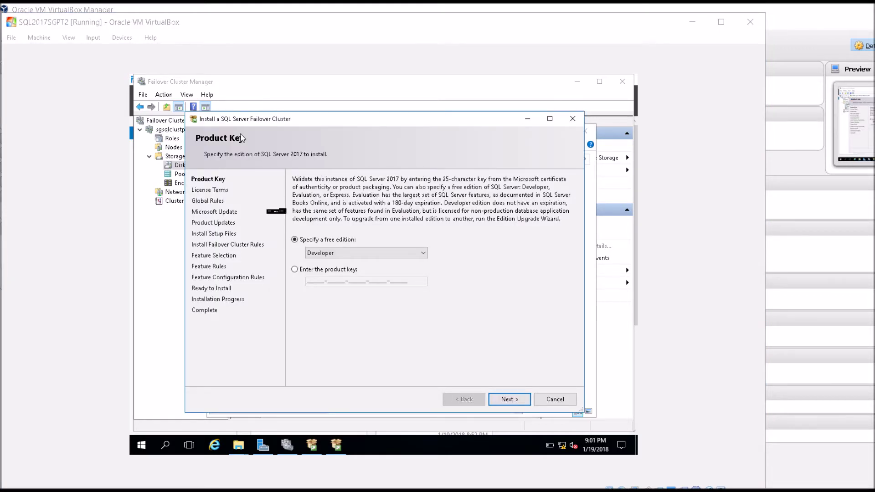
pyautogui.click(345, 256)
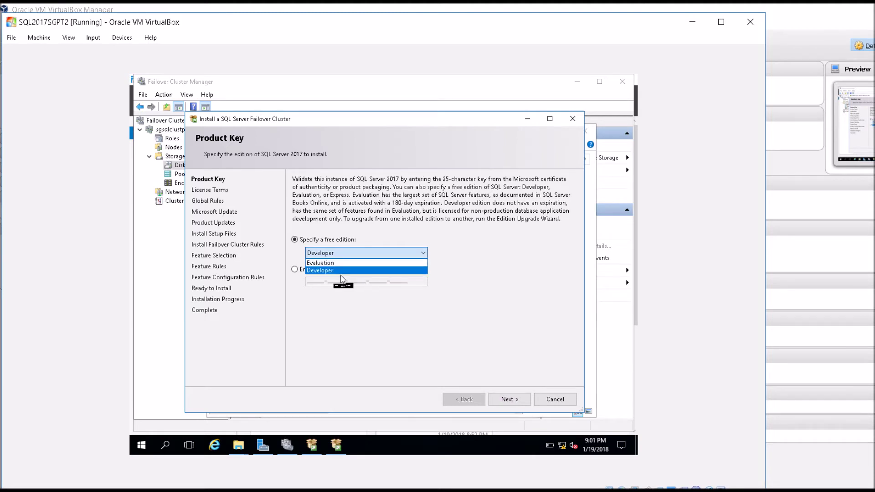
pyautogui.click(343, 271)
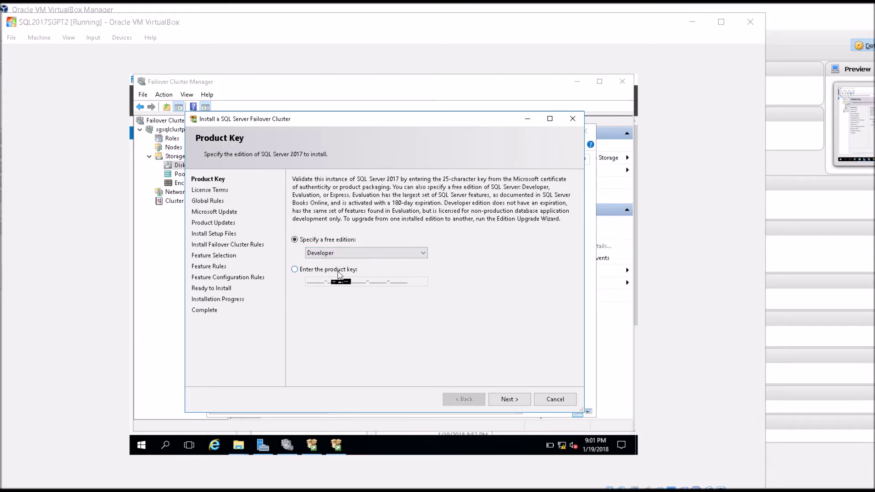
pyautogui.click(296, 270)
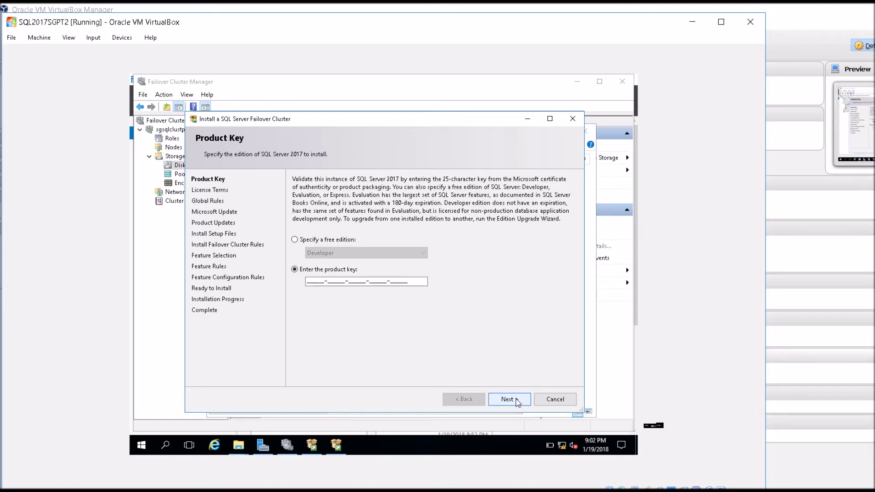
pyautogui.click(509, 399)
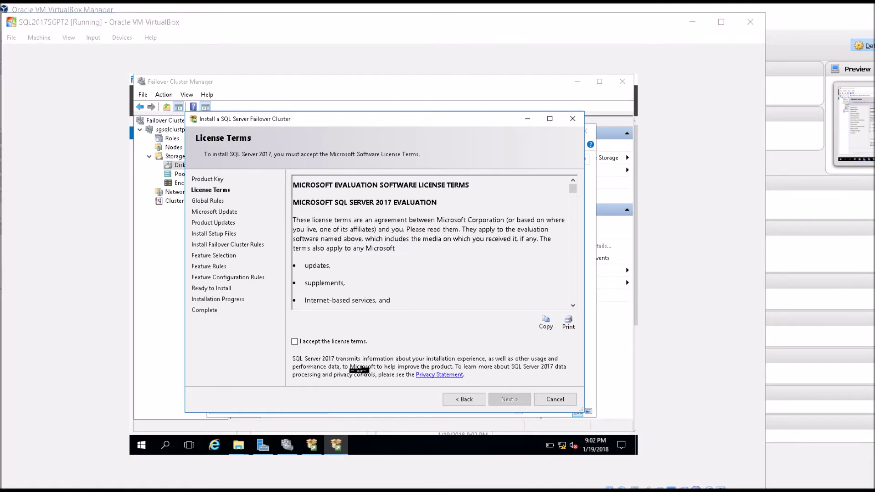
# Step: Accept the license terms and continue to the failover cluster rules without using Microsoft Update to check for updates
pyautogui.click(319, 342)
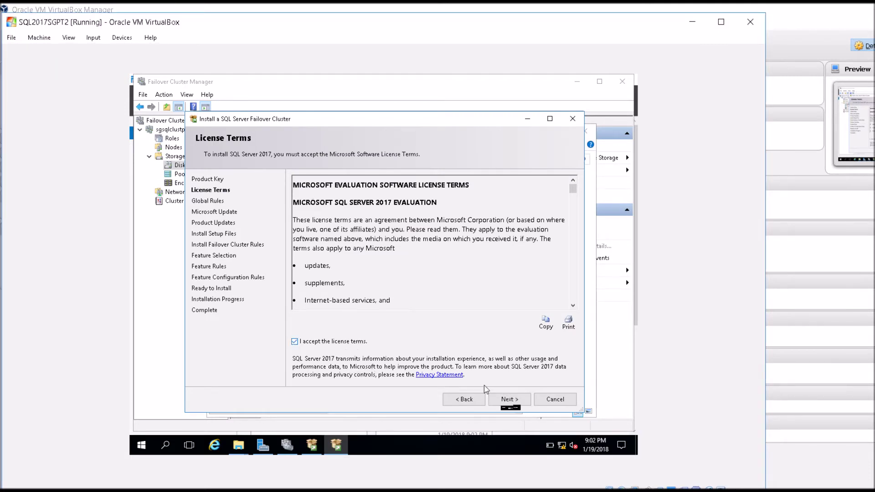
pyautogui.click(507, 399)
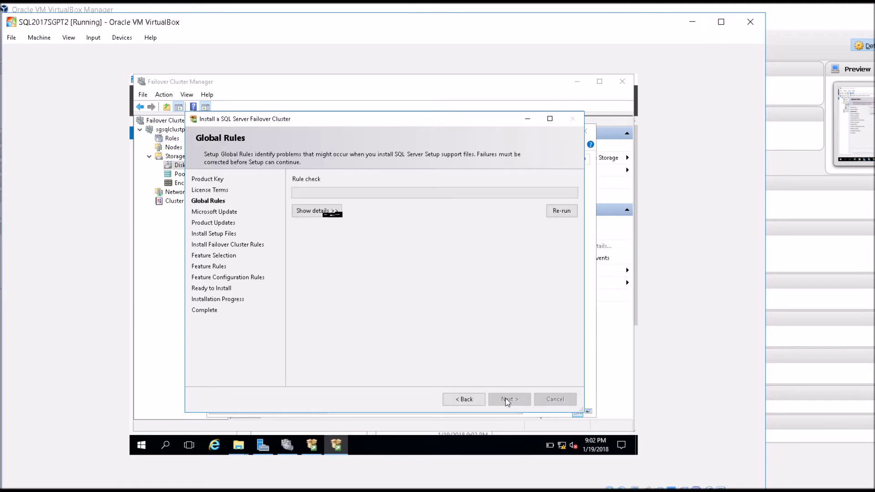
pyautogui.click(321, 212)
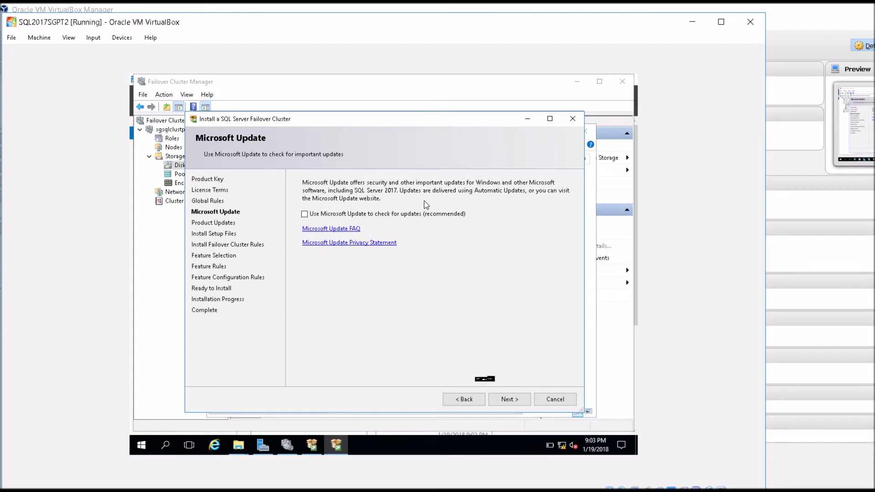
pyautogui.click(509, 400)
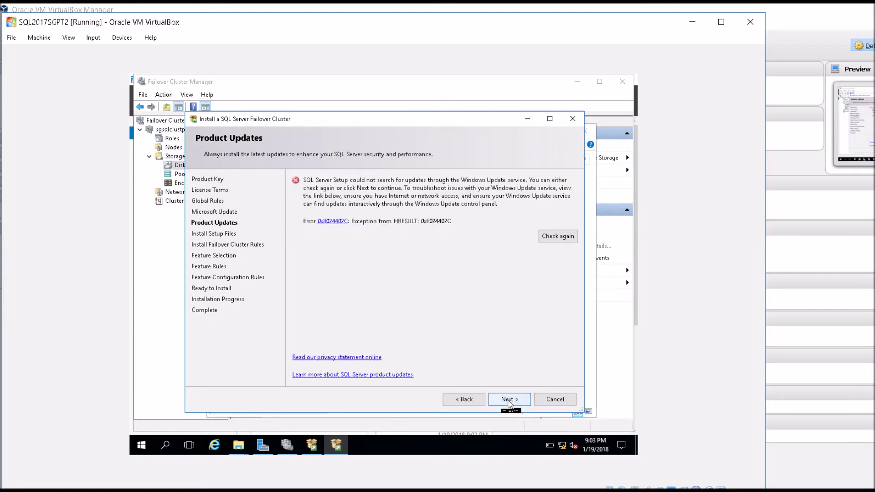
pyautogui.click(509, 401)
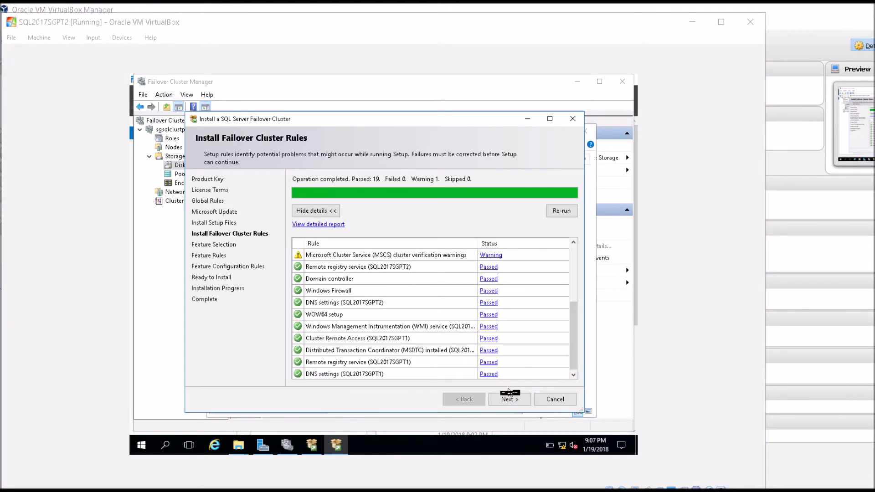
# Step: Review the failover cluster rule results and the MSCS cluster verification warning's details, and continue to feature selection
pyautogui.click(578, 277)
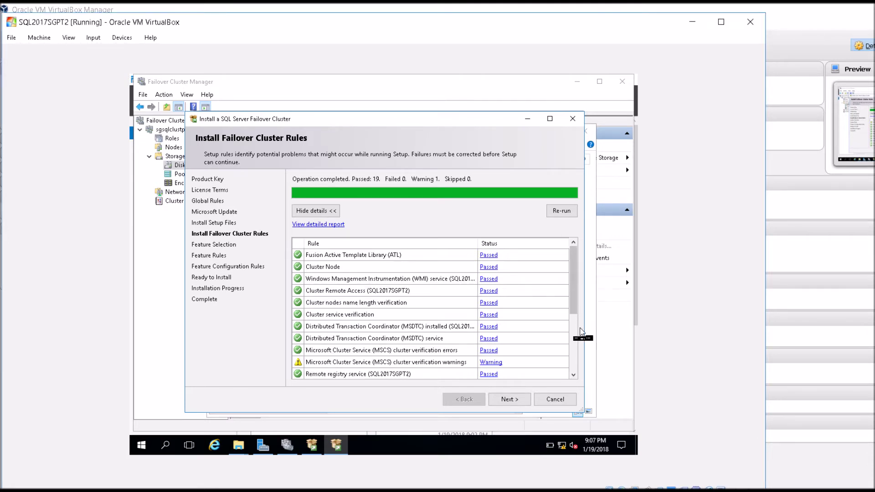
pyautogui.click(573, 372)
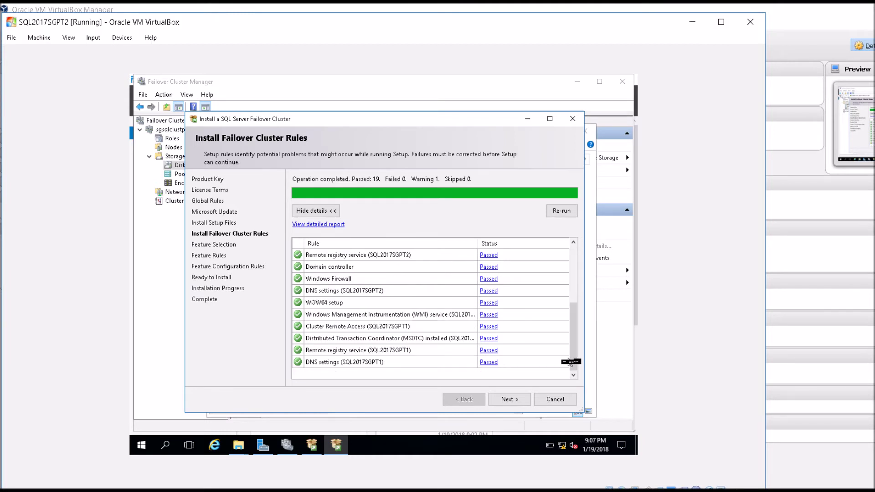
pyautogui.moveTo(570, 349); pyautogui.dragTo(565, 291)
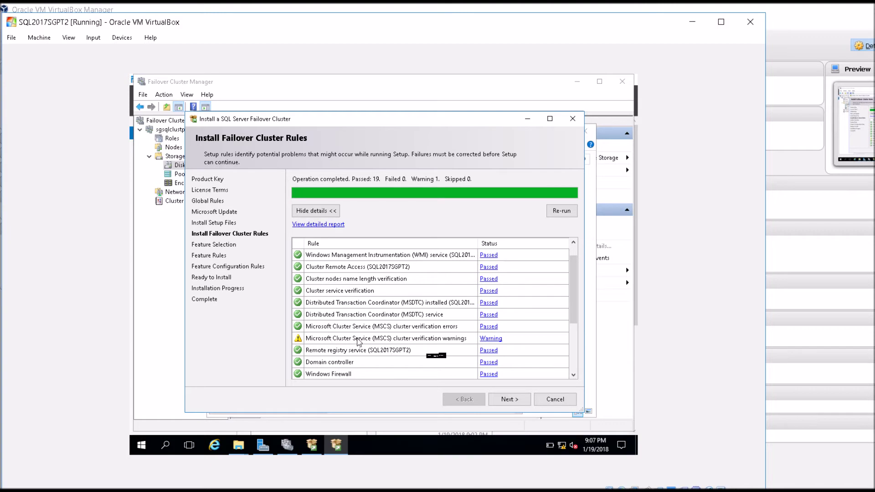
pyautogui.click(495, 339)
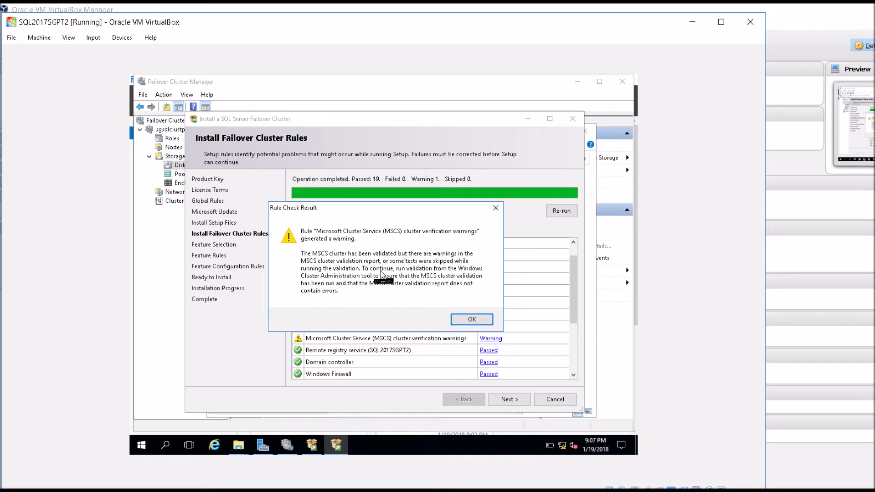
pyautogui.click(468, 319)
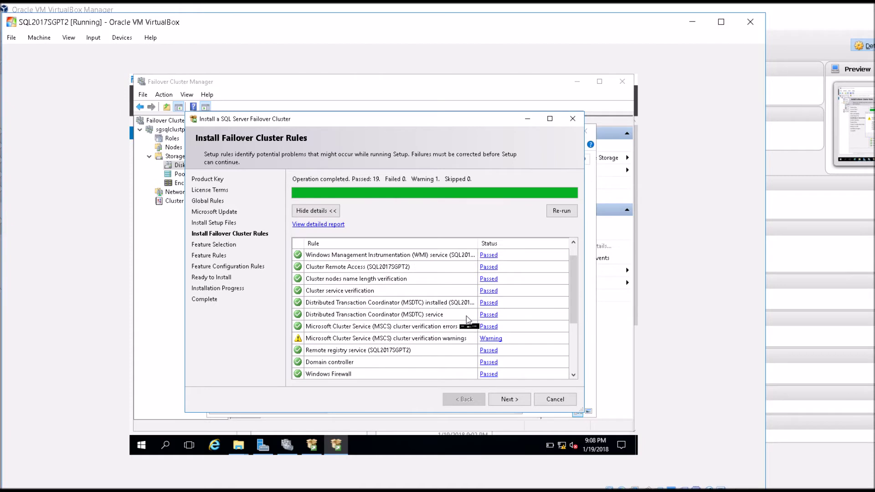
pyautogui.click(509, 400)
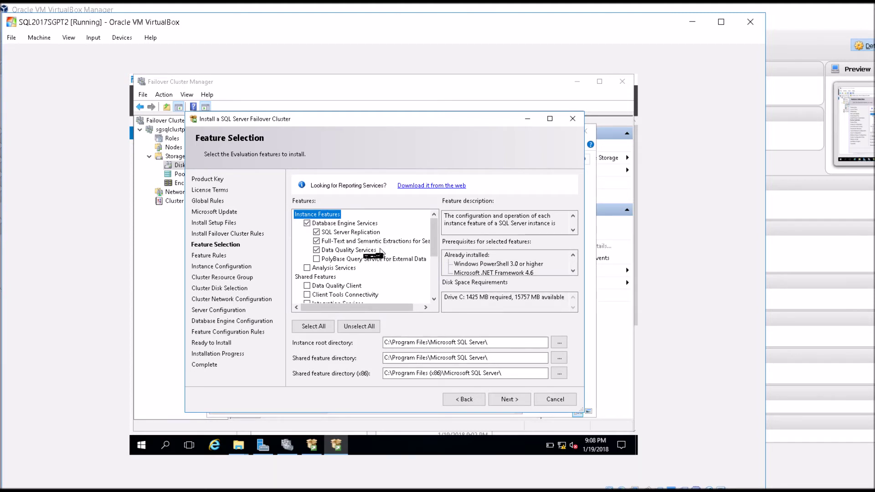
# Step: Choose Database Engine Services with Replication, Full-Text and Data Quality, plus Client Tools Backwards Compatibility, Client Tools SDK and SQL Client Connectivity SDK, keeping the default directories
pyautogui.press('Down')
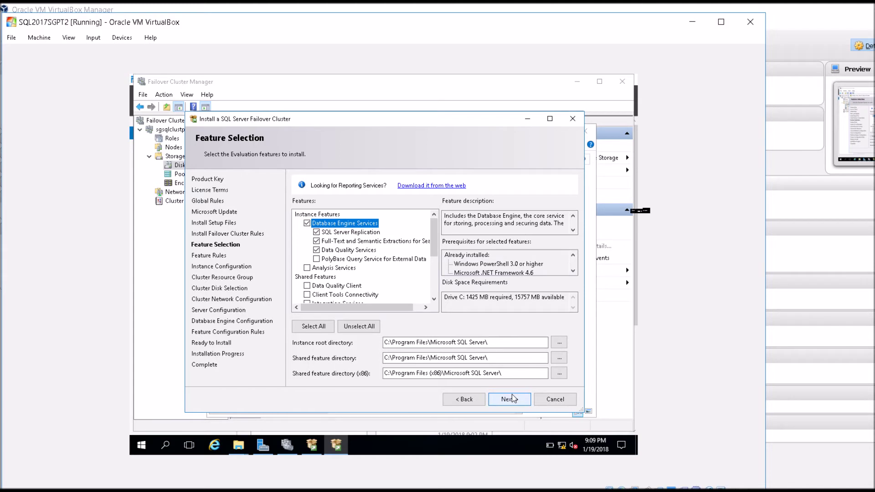
pyautogui.click(433, 299)
pyautogui.click(433, 299)
pyautogui.click(433, 299)
pyautogui.click(433, 299)
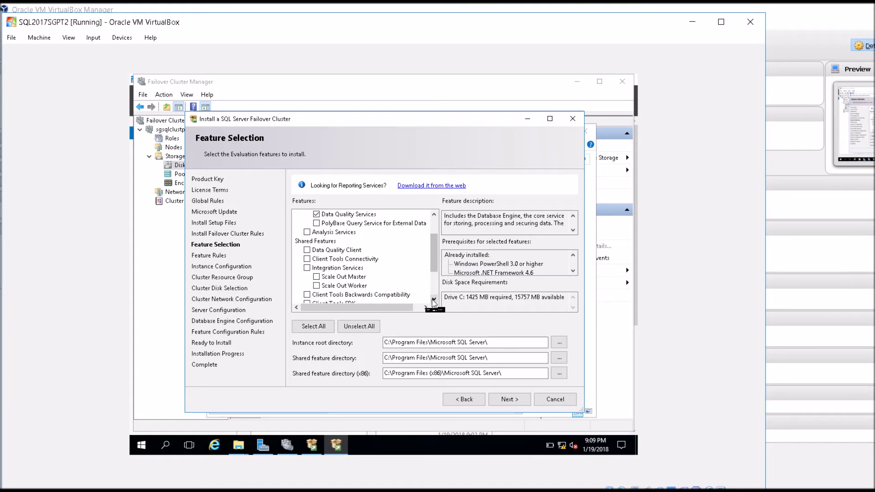
pyautogui.click(434, 299)
pyautogui.click(433, 299)
pyautogui.click(434, 299)
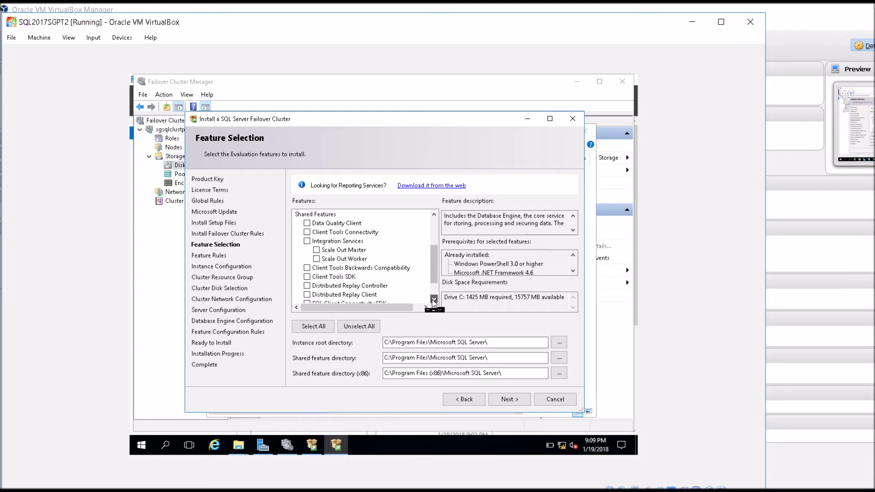
pyautogui.click(434, 300)
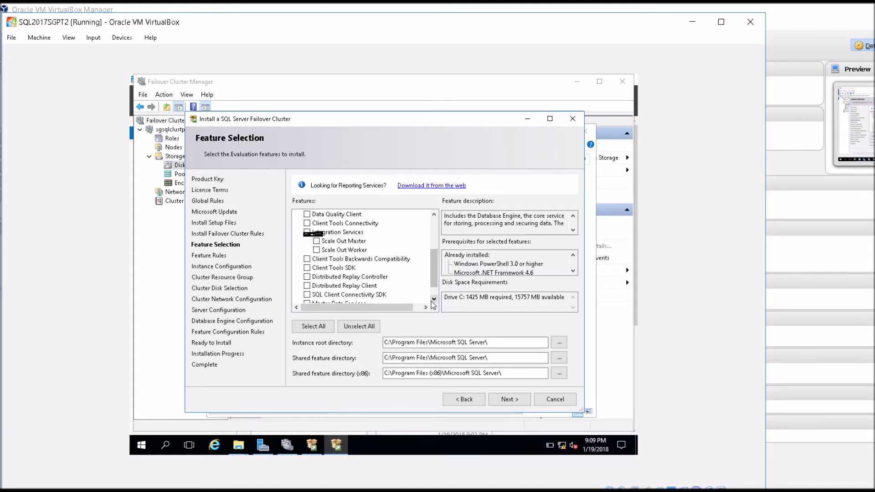
pyautogui.click(307, 259)
pyautogui.click(308, 268)
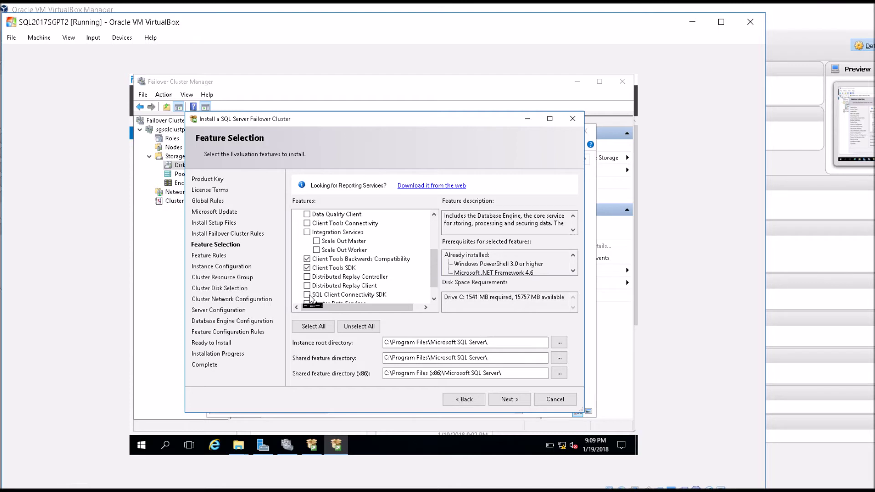
pyautogui.click(433, 300)
pyautogui.click(434, 299)
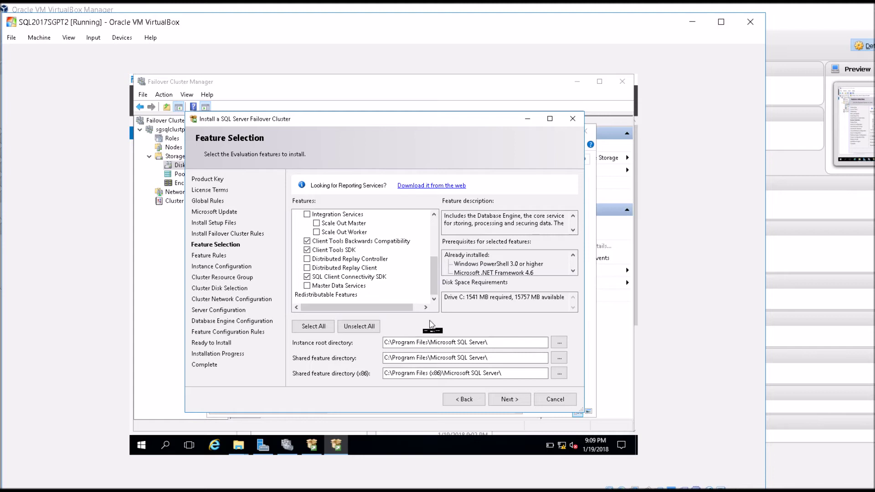
pyautogui.click(485, 347)
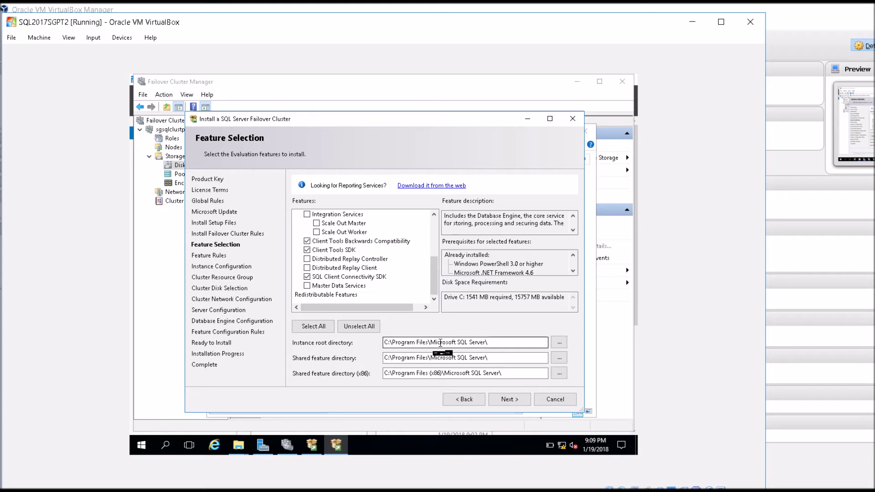
pyautogui.click(506, 399)
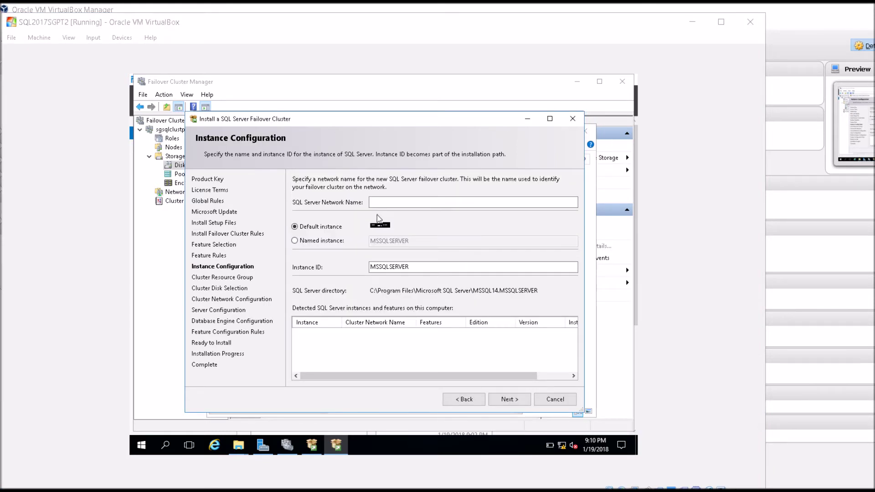
# Step: Set the SQL Server network name to SQLGTP1, keep the default instance with instance ID MSSQLSERVER, and continue
pyautogui.click(383, 200)
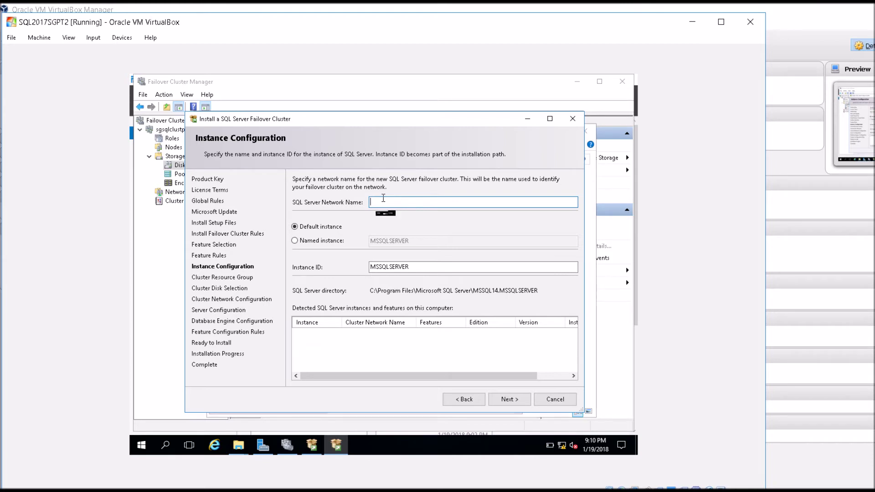
pyautogui.write('SQLGTP1')
pyautogui.click(308, 243)
pyautogui.click(403, 242)
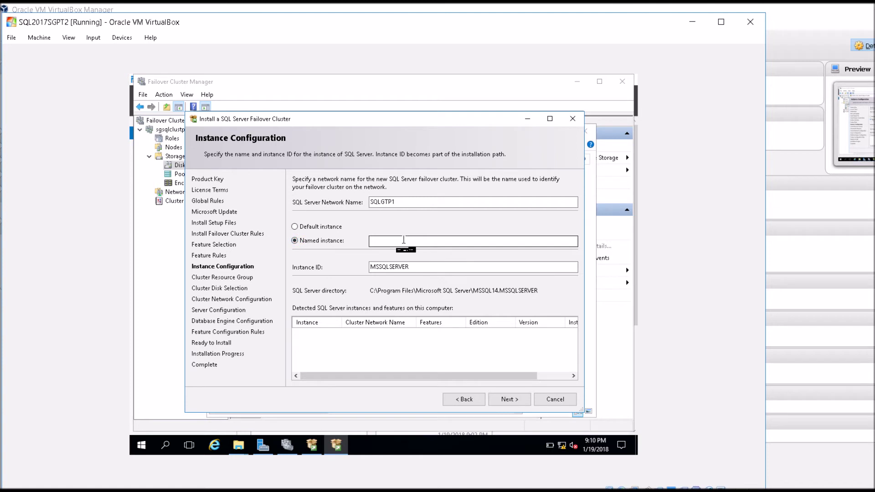
pyautogui.click(329, 226)
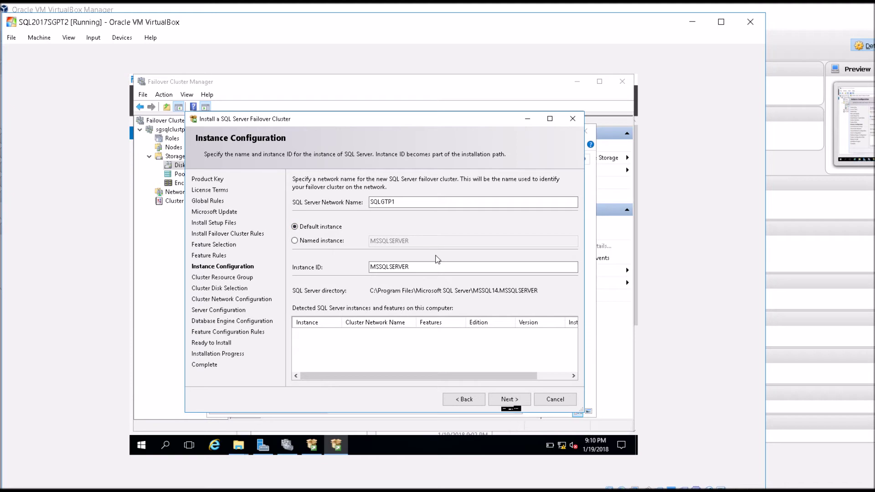
pyautogui.click(509, 397)
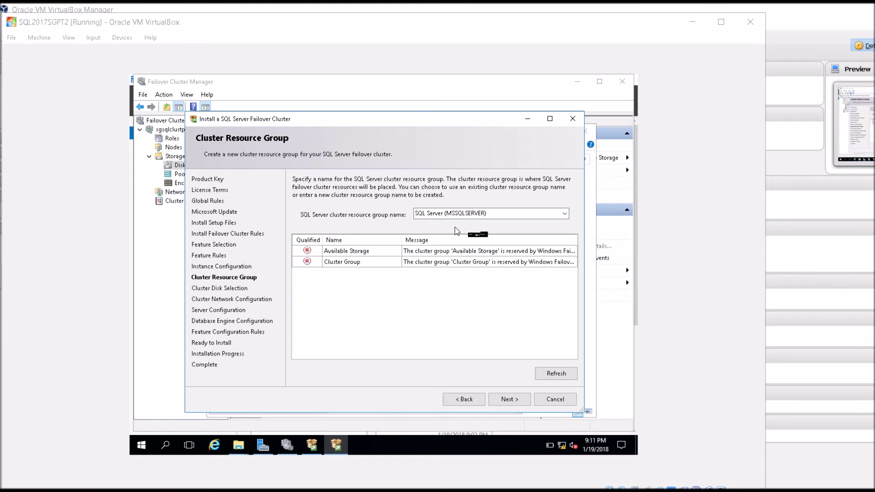
# Step: Keep SQL Server (MSSQLSERVER) as the cluster resource group name and continue to cluster disk selection
pyautogui.click(524, 213)
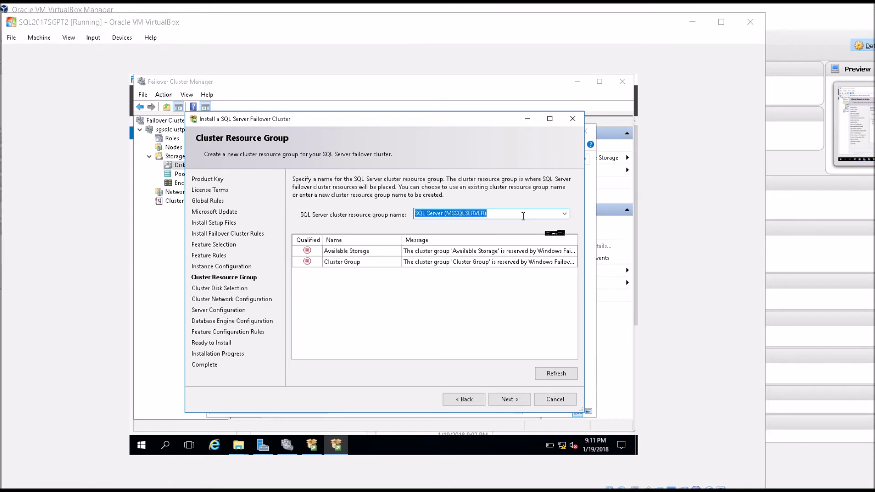
pyautogui.click(565, 215)
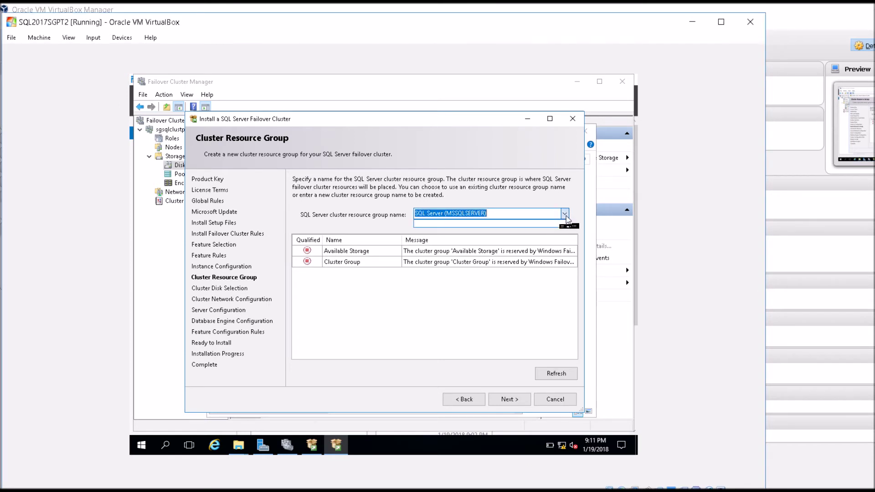
pyautogui.click(565, 213)
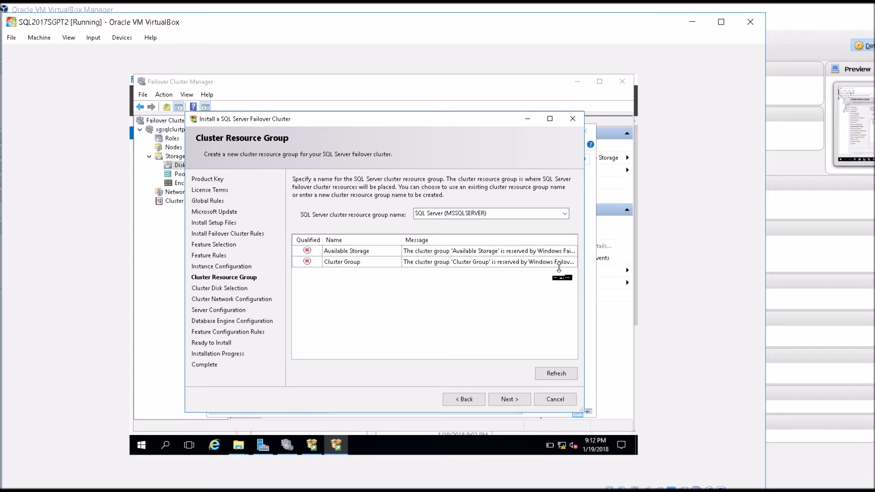
pyautogui.click(508, 399)
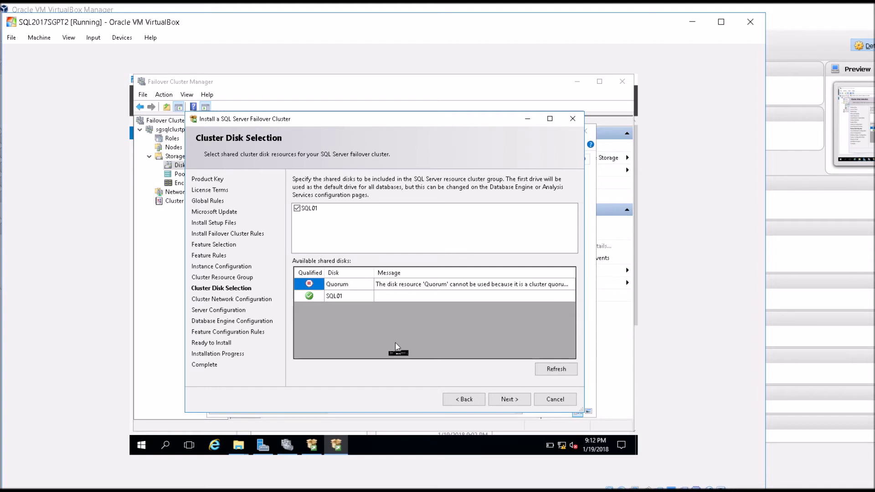
# Step: Check the Quorum disk's qualification message, keep SQL01 as the shared cluster disk, and continue to cluster network configuration
pyautogui.click(391, 285)
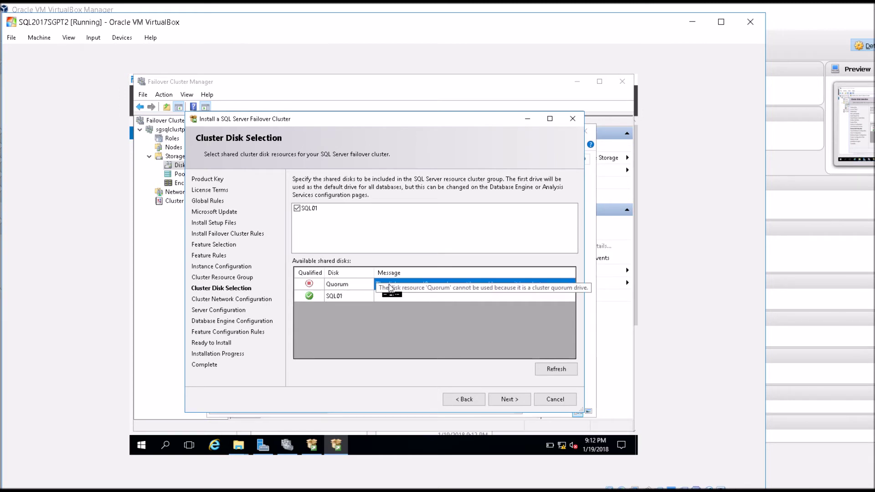
pyautogui.click(349, 298)
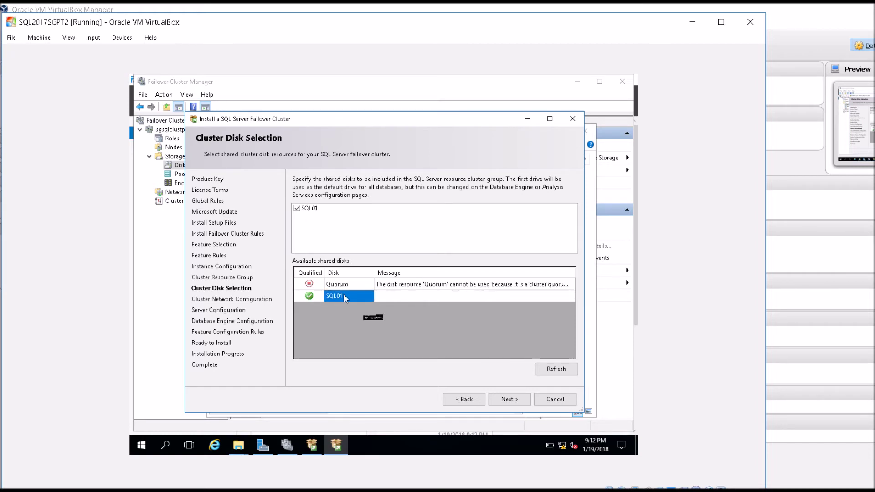
pyautogui.click(509, 399)
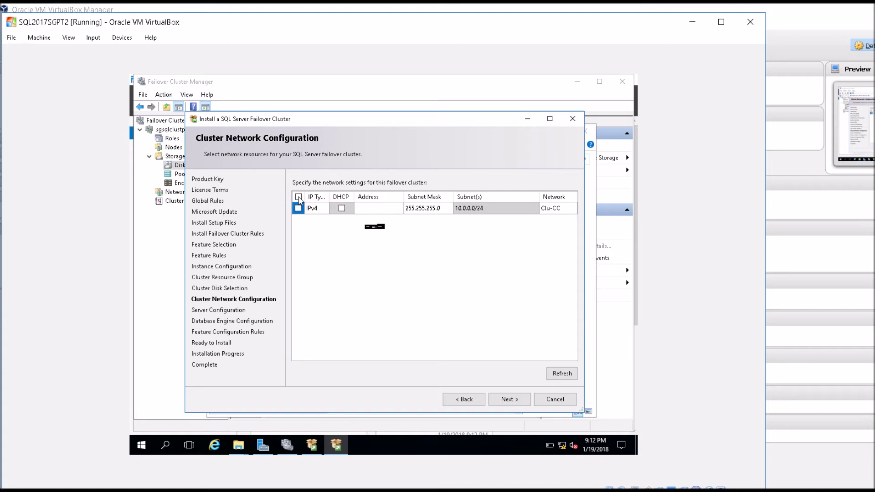
# Step: Enable the IPv4 entry on network Clu-CC with address 10.0.0.53 and continue to server configuration
pyautogui.click(364, 207)
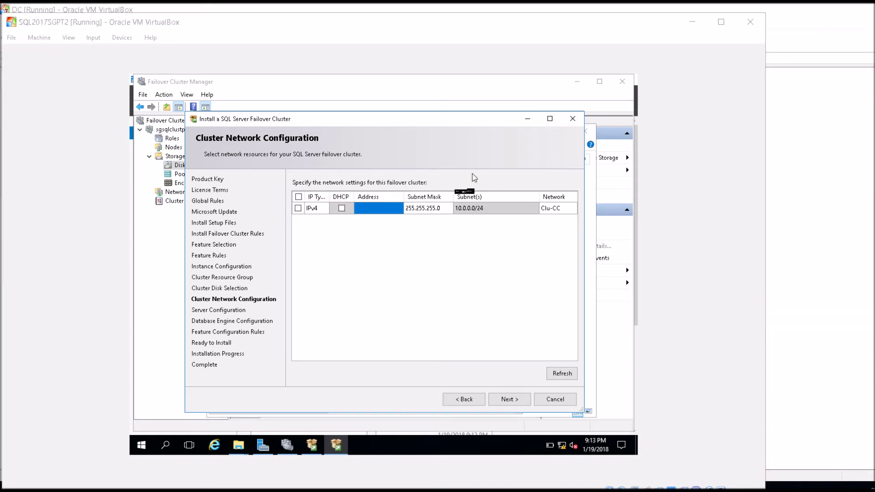
pyautogui.click(298, 208)
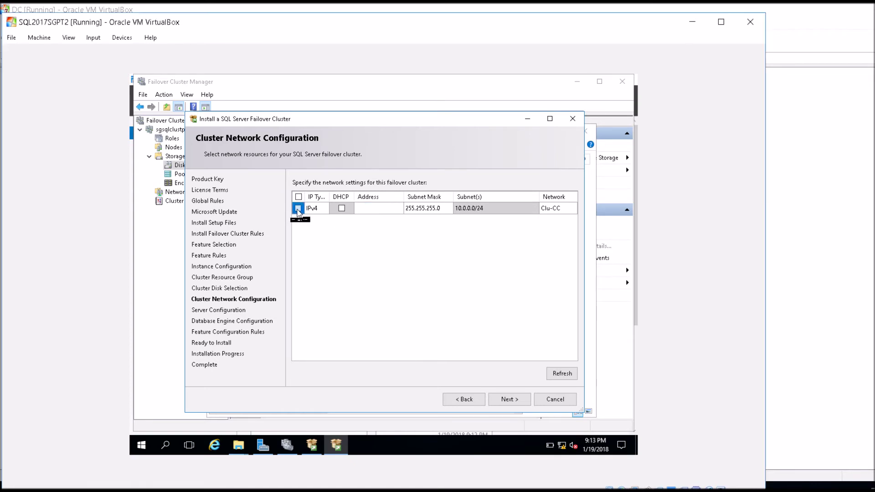
pyautogui.click(367, 209)
pyautogui.write('10.0.0.53')
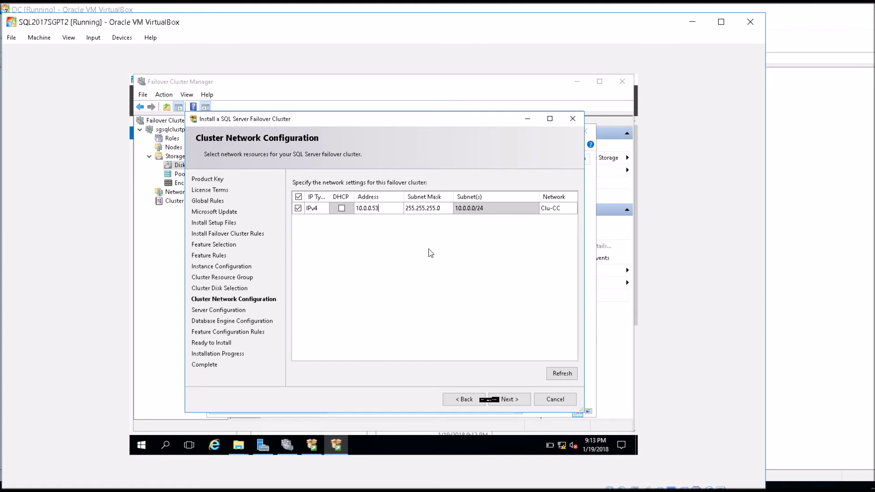
pyautogui.click(511, 400)
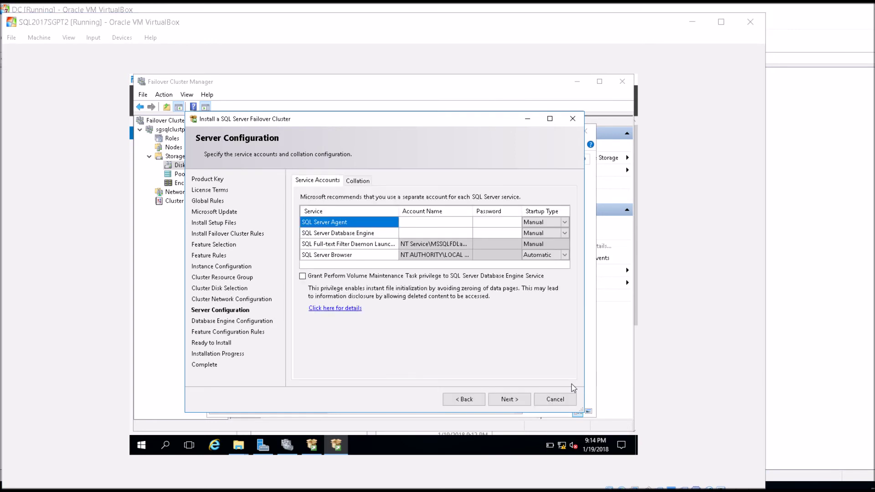
# Step: Try to assign the domain object SQLServerAccounts to the SQL Server Database Engine service and enter the account password
pyautogui.click(407, 225)
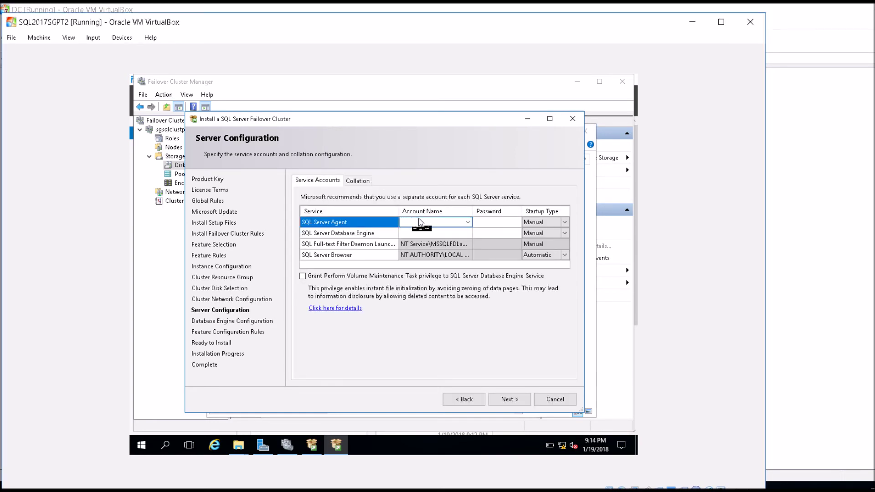
pyautogui.click(419, 222)
pyautogui.click(426, 233)
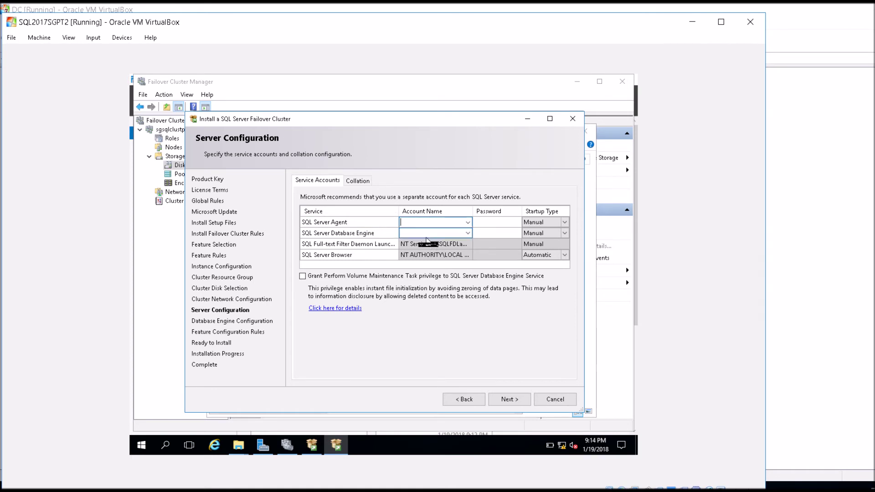
pyautogui.click(470, 234)
pyautogui.click(420, 243)
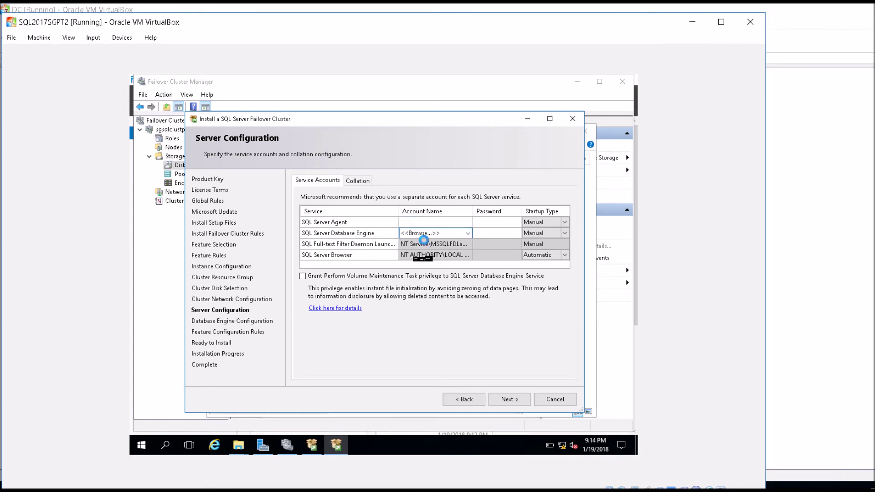
pyautogui.write('administra')
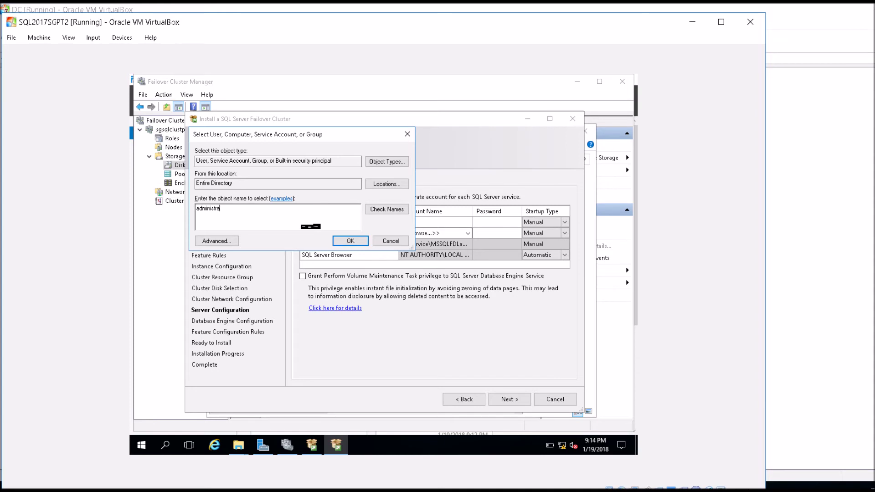
pyautogui.press('BackSpace')
pyautogui.press('BackSpace')
pyautogui.press('BackSpace')
pyautogui.write('sq')
pyautogui.click(382, 209)
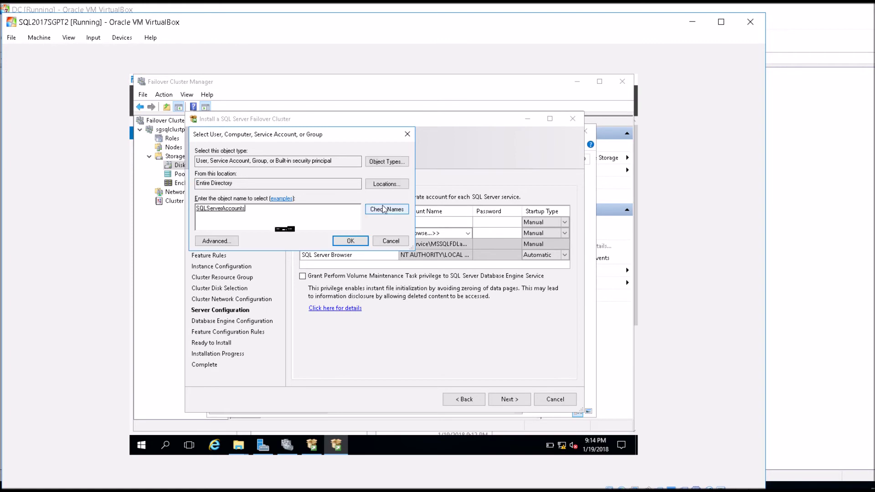
pyautogui.click(349, 240)
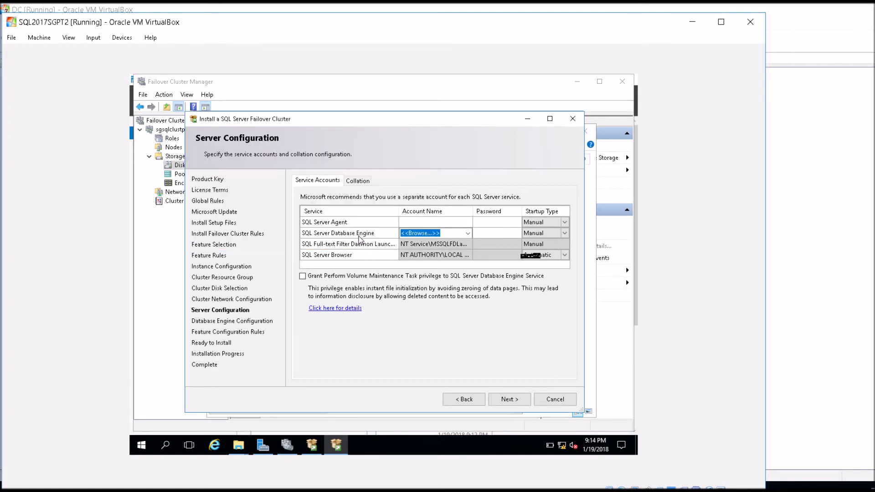
pyautogui.click(507, 233)
pyautogui.write('•••••••••••••••')
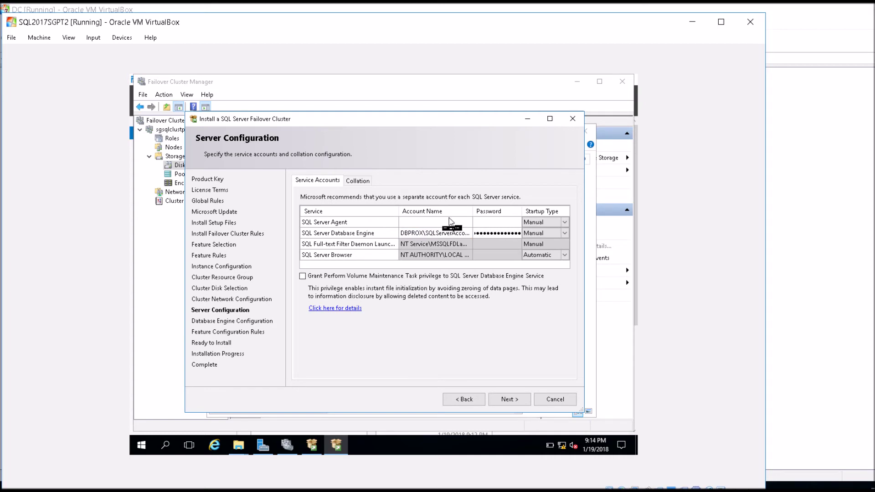
# Step: Try to assign the domain object SQLServerAccounts to the SQL Server Agent service as its account
pyautogui.click(475, 223)
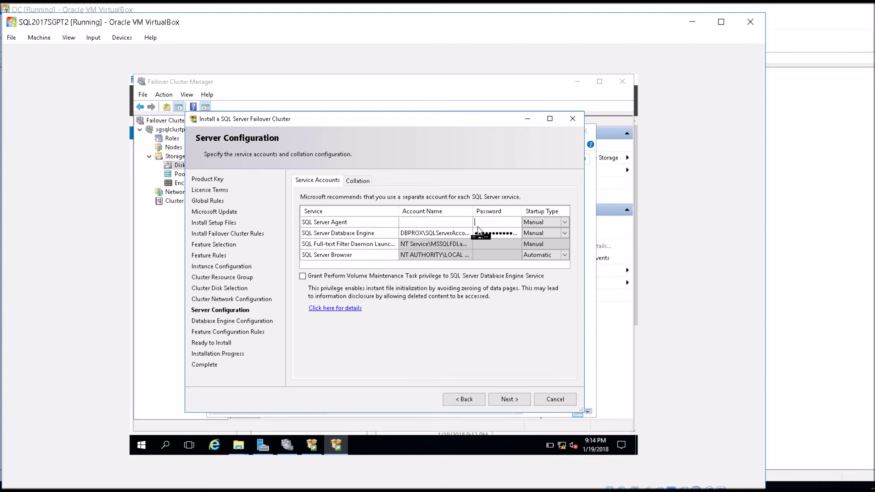
pyautogui.click(467, 223)
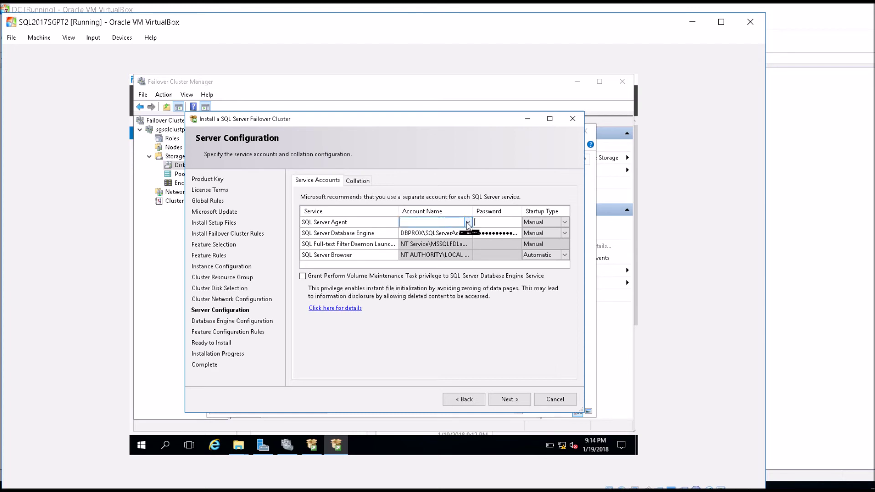
pyautogui.click(469, 223)
pyautogui.click(468, 223)
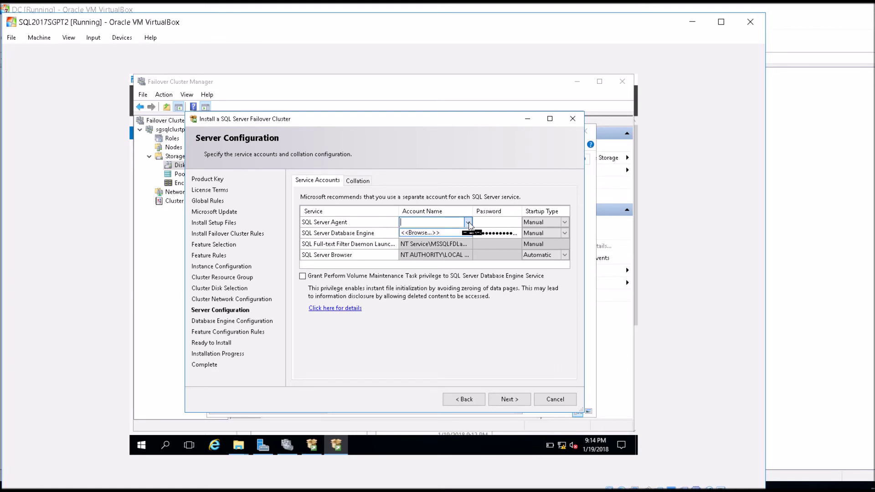
pyautogui.click(442, 232)
pyautogui.write('sql')
pyautogui.click(385, 208)
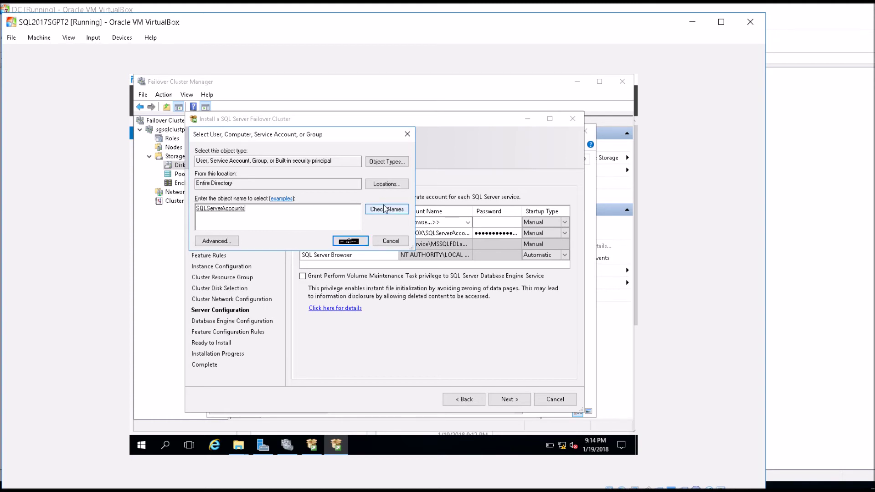
pyautogui.click(490, 222)
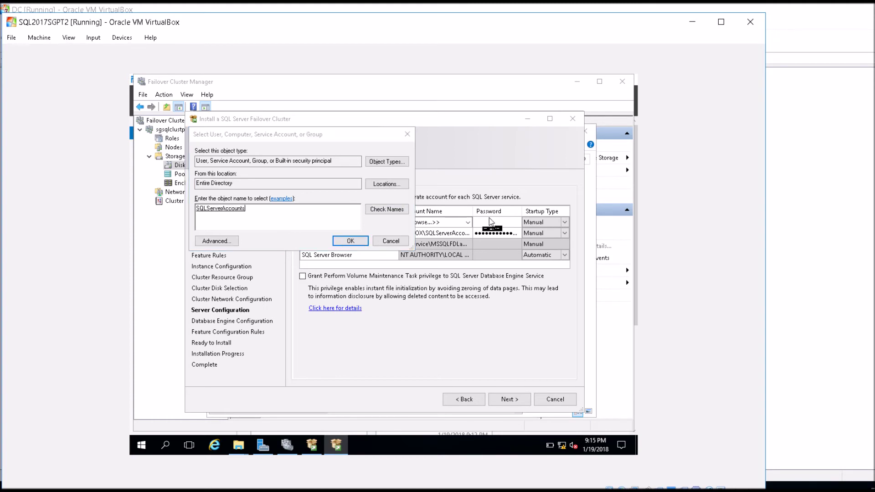
pyautogui.press('Return')
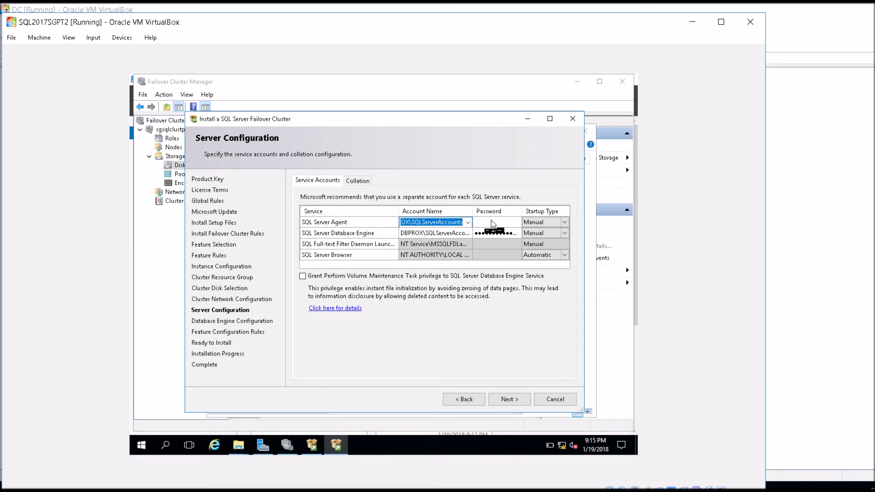
# Step: Enter the account password for the SQL Server Agent service, correcting the partial entry
pyautogui.click(491, 224)
pyautogui.write('•••••••')
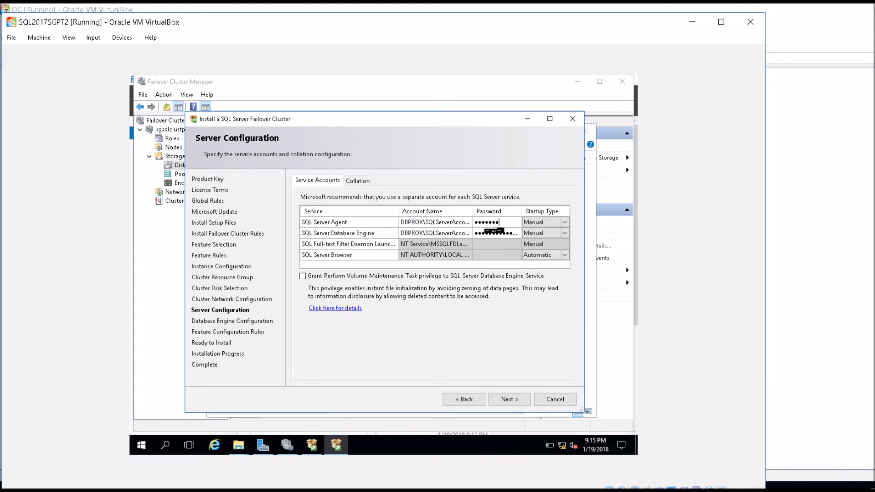
pyautogui.press('BackSpace')
pyautogui.press('BackSpace')
pyautogui.press('BackSpace')
pyautogui.press('BackSpace')
pyautogui.write('•••••••••••••')
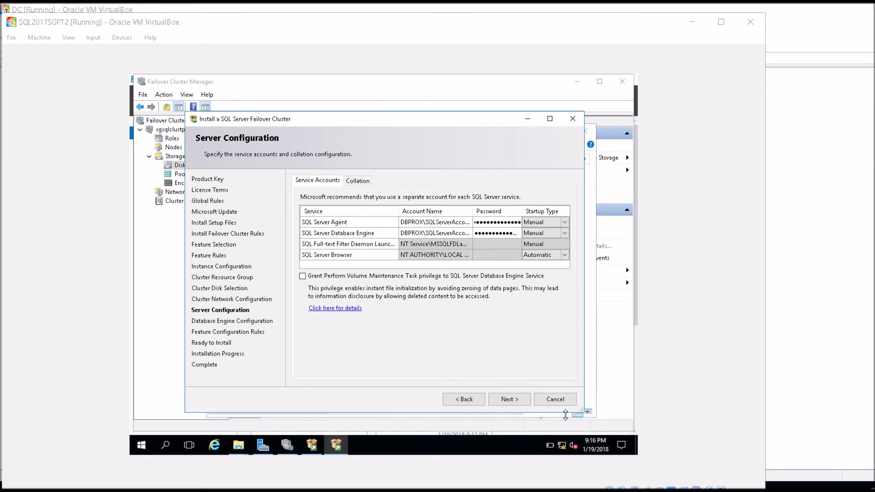
# Step: Grant the Perform Volume Maintenance Task privilege to the SQL Server Database Engine service and try to continue
pyautogui.click(302, 276)
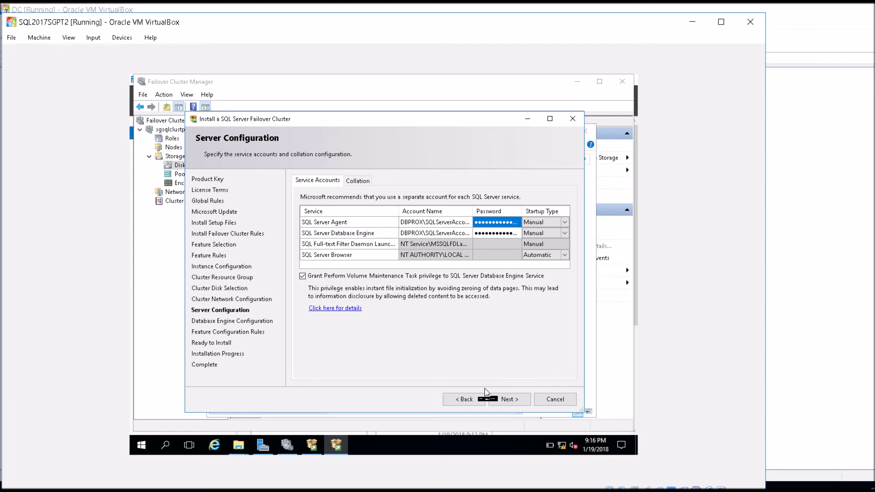
pyautogui.click(505, 400)
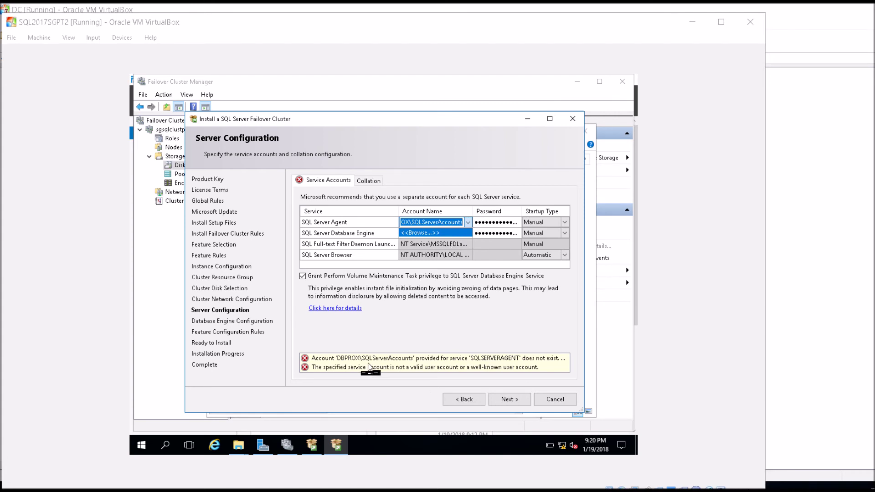
# Step: Change the SQL Server Agent service account to the domain user SQLServiceAccount and enter its password
pyautogui.click(443, 238)
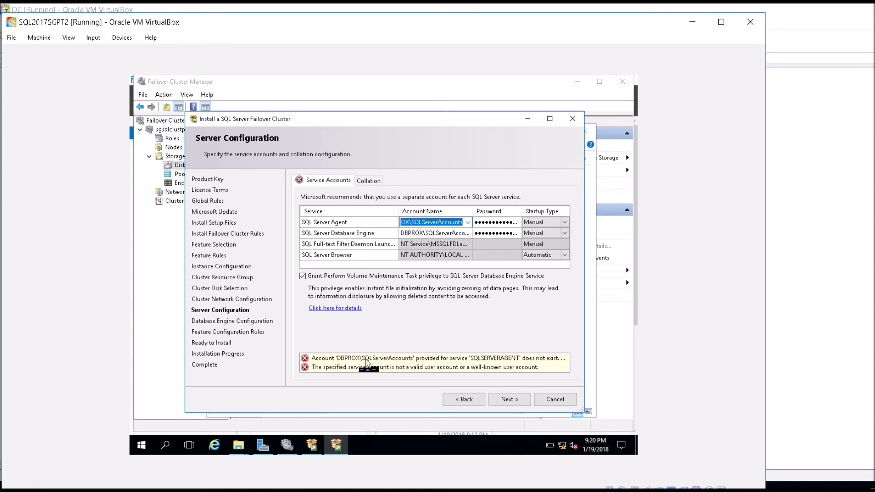
pyautogui.click(468, 222)
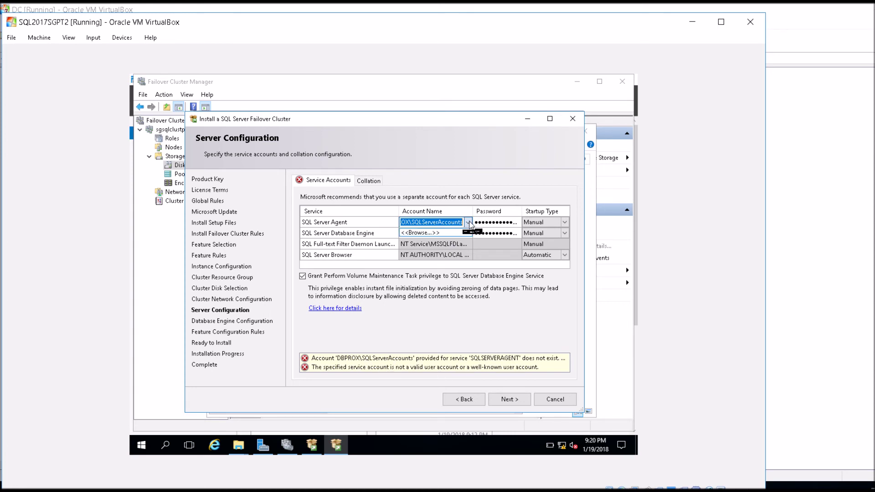
pyautogui.click(421, 233)
pyautogui.write('sq')
pyautogui.click(378, 209)
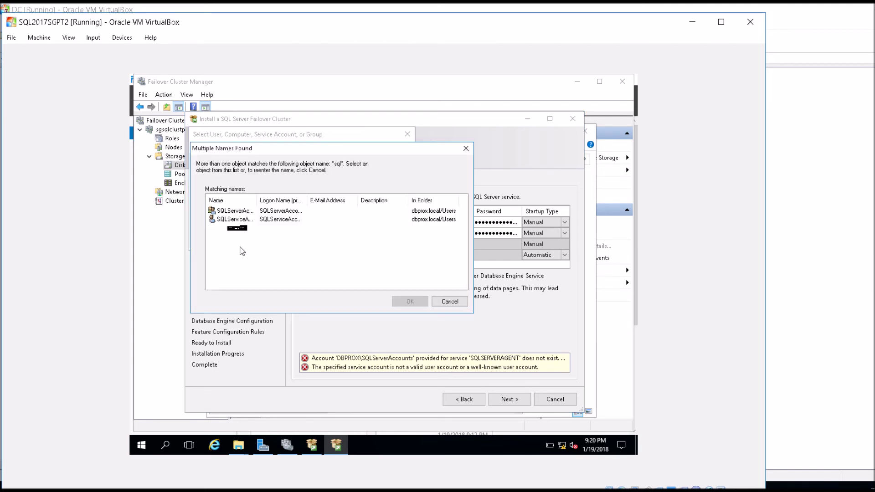
pyautogui.click(235, 219)
pyautogui.doubleClick(258, 195)
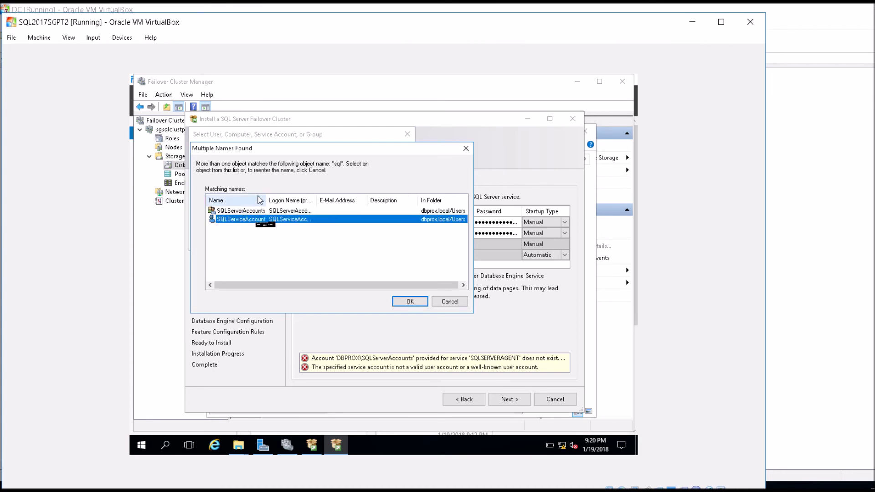
pyautogui.doubleClick(252, 220)
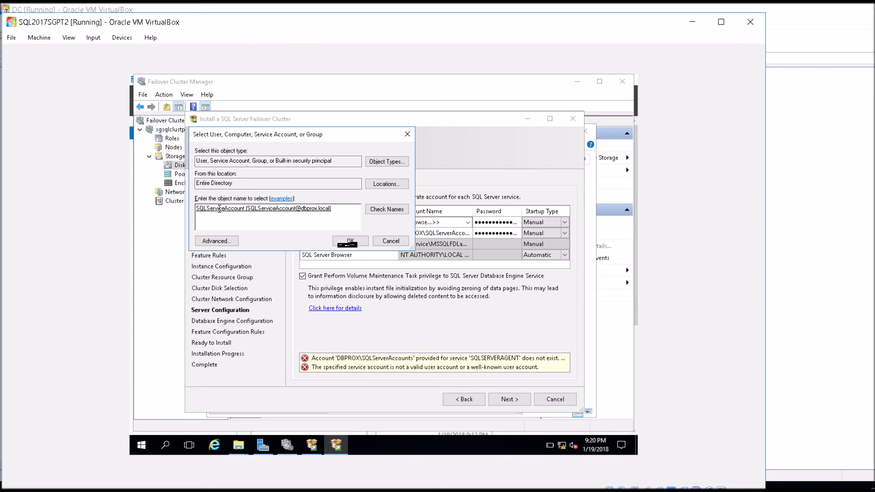
pyautogui.click(349, 245)
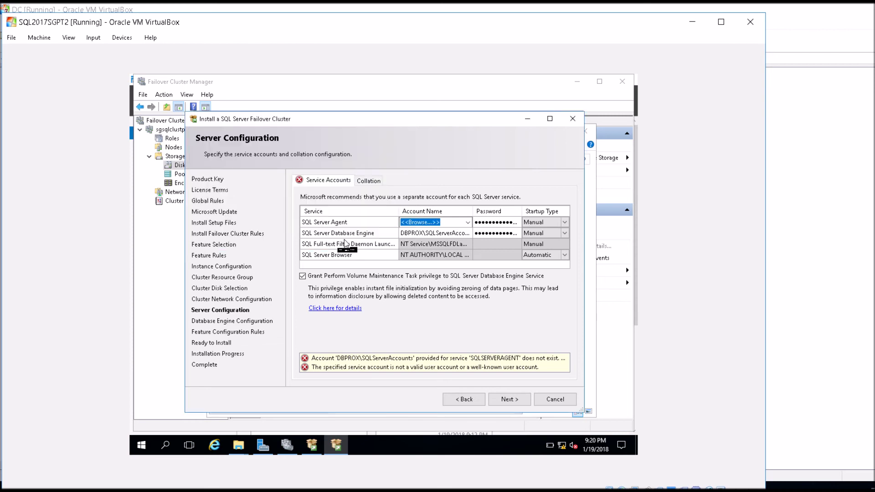
pyautogui.click(503, 221)
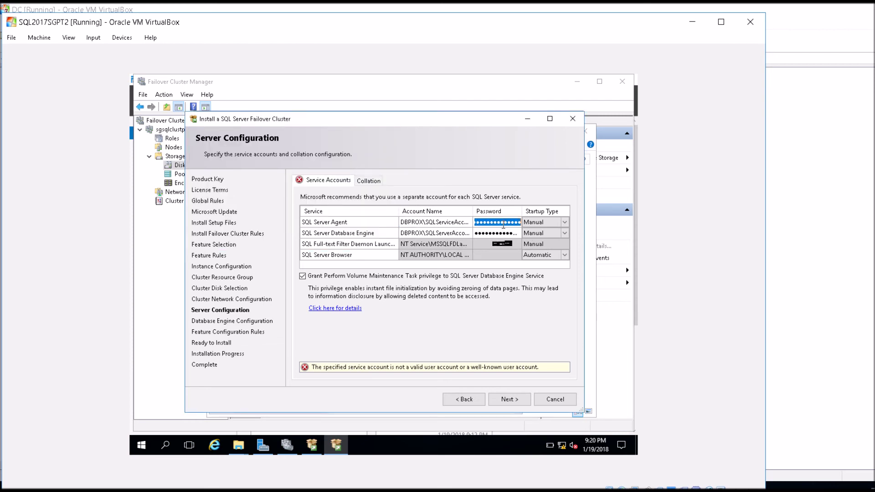
pyautogui.write('•••••••••••••••')
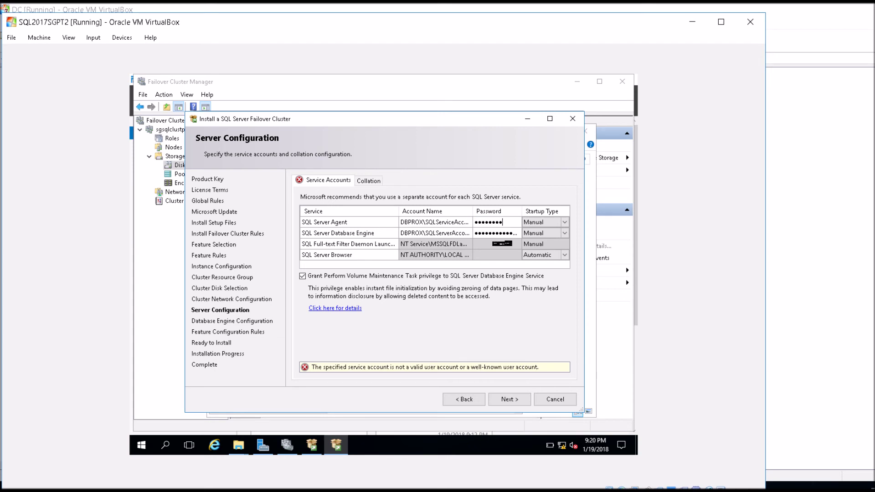
# Step: Change the SQL Server Database Engine service account to SQLServiceAccount, enter its password, and continue to the next setup page
pyautogui.click(446, 233)
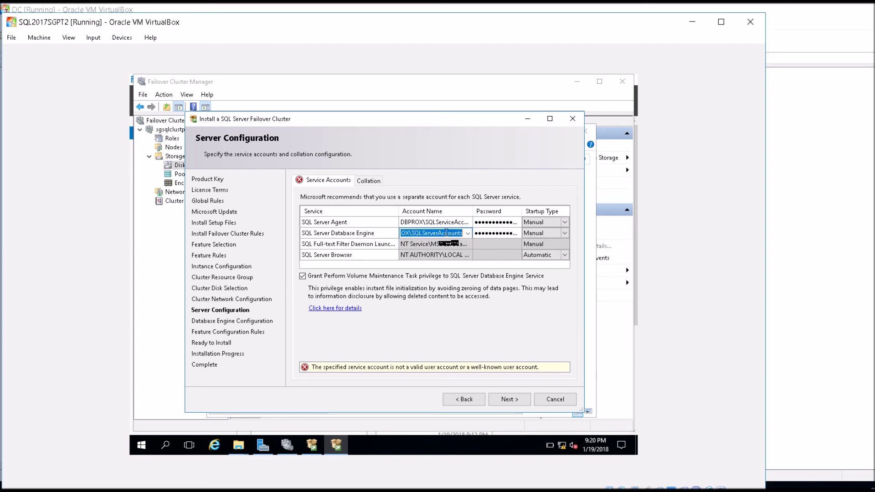
pyautogui.click(449, 223)
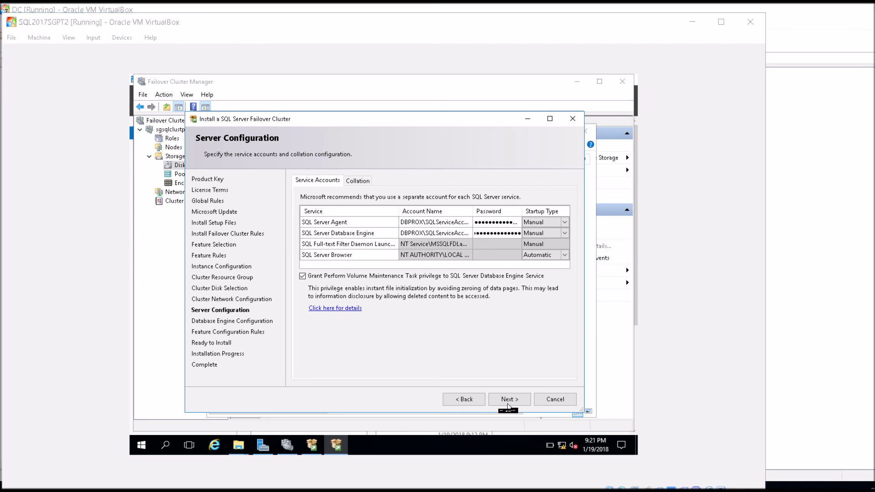
pyautogui.click(507, 403)
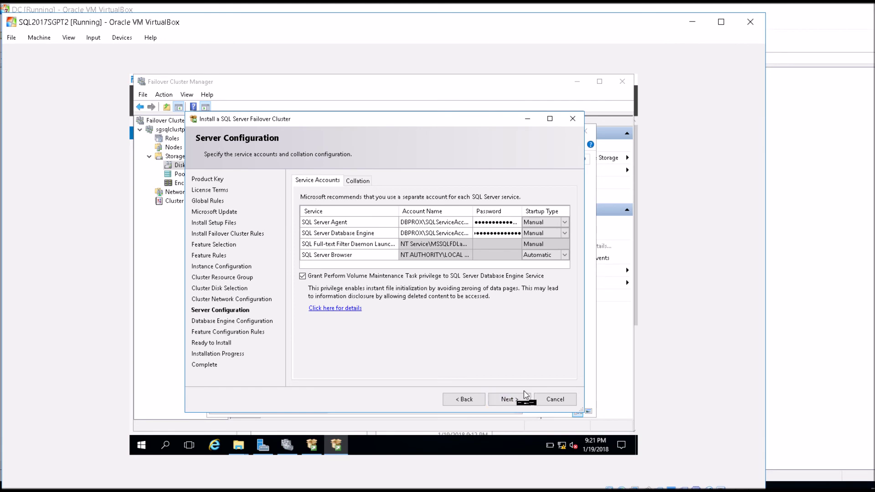
# Step: Widen the setup window to show the full account names, then correct the SQL Server Database Engine service account and continue to Database Engine Configuration
pyautogui.click(509, 400)
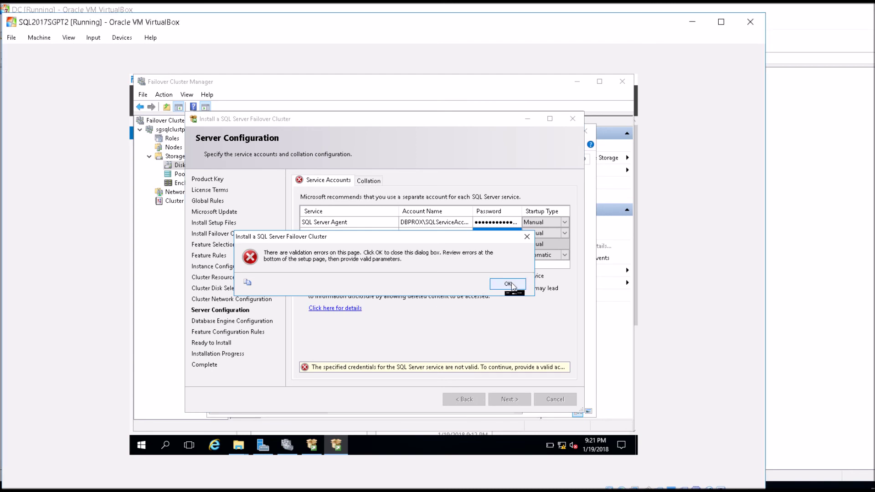
pyautogui.click(507, 284)
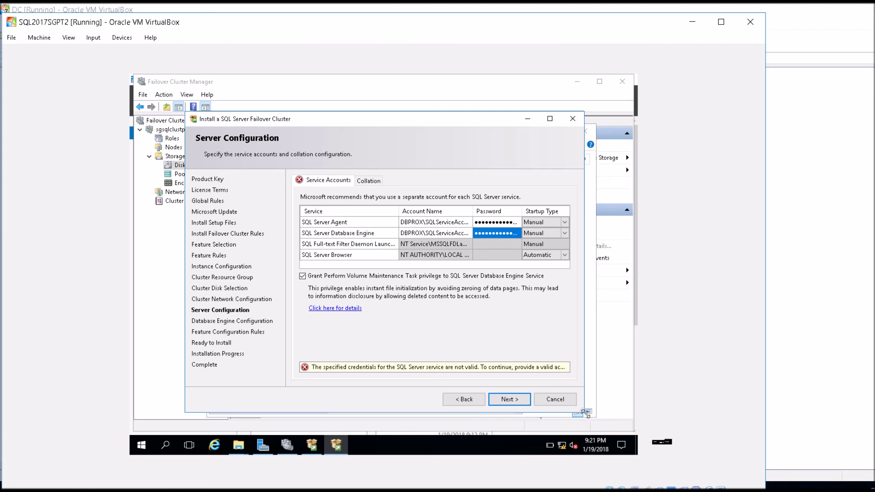
pyautogui.moveTo(582, 409); pyautogui.dragTo(634, 429)
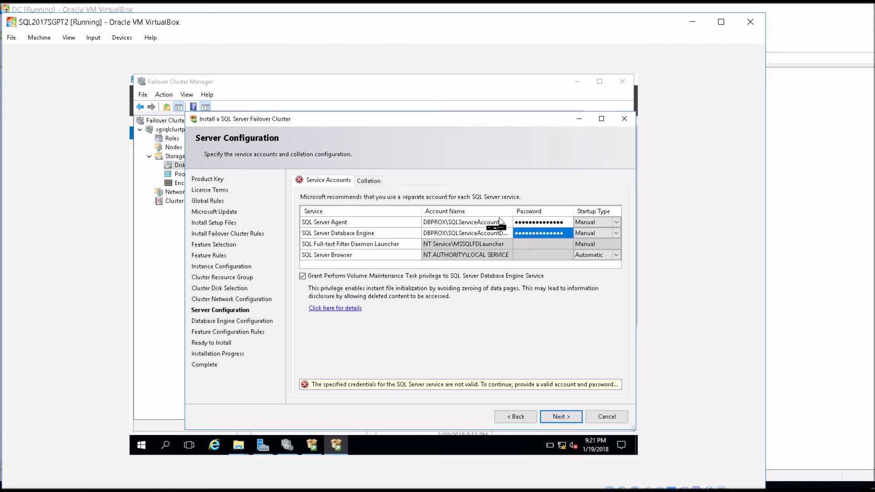
pyautogui.click(497, 232)
pyautogui.click(564, 417)
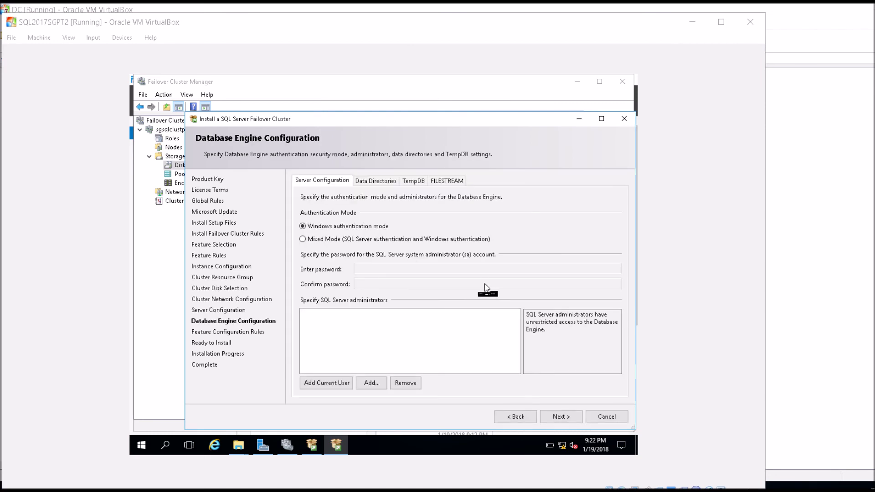
# Step: Add the current user as a SQL Server administrator and review the database, log and backup directories
pyautogui.click(324, 382)
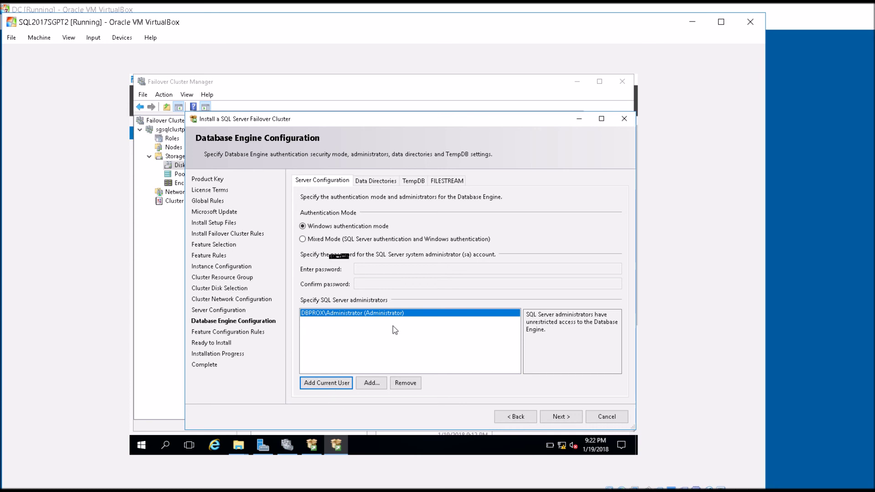
pyautogui.click(370, 180)
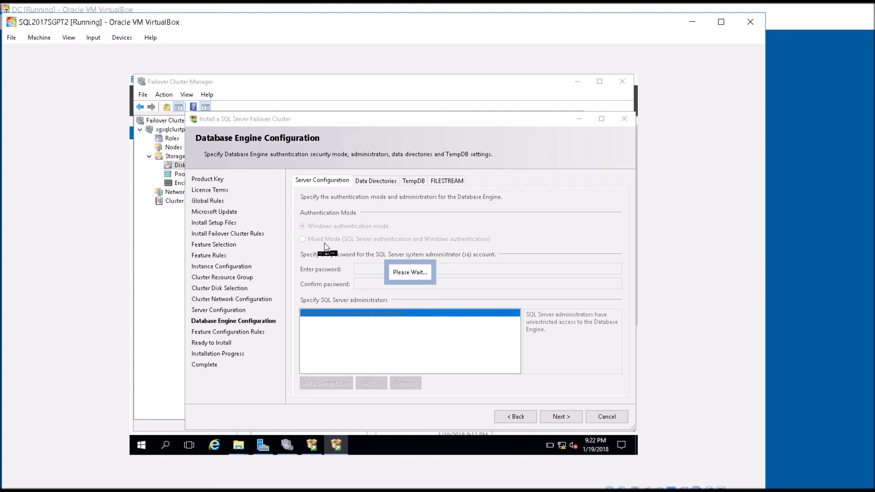
pyautogui.click(377, 180)
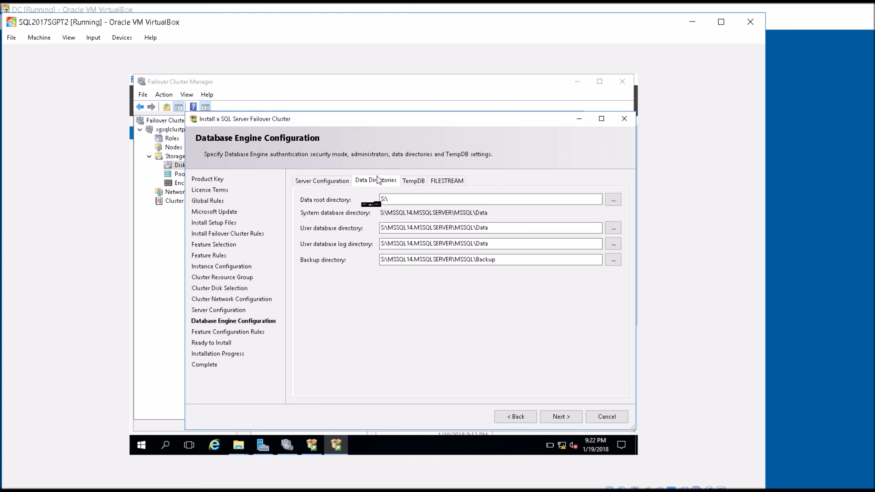
pyautogui.click(483, 227)
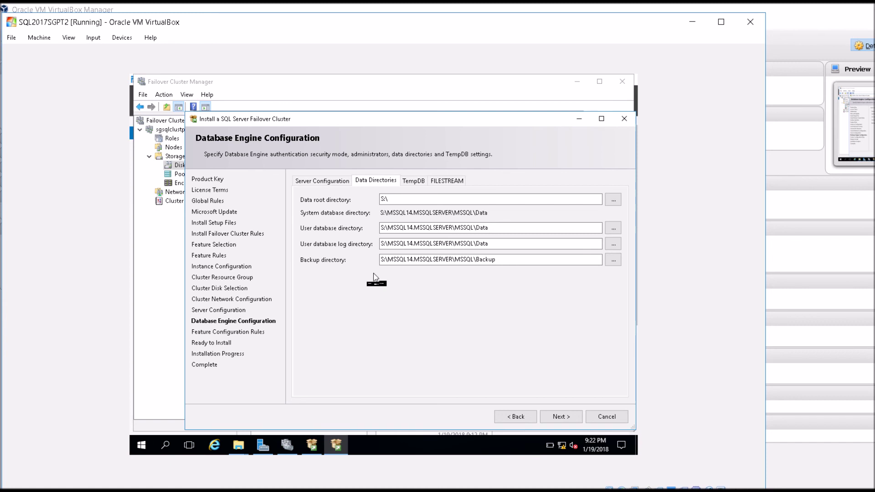
# Step: Review the TempDB settings, accept the Database Engine configuration, and start the SQL Server 2017 failover cluster installation
pyautogui.click(413, 181)
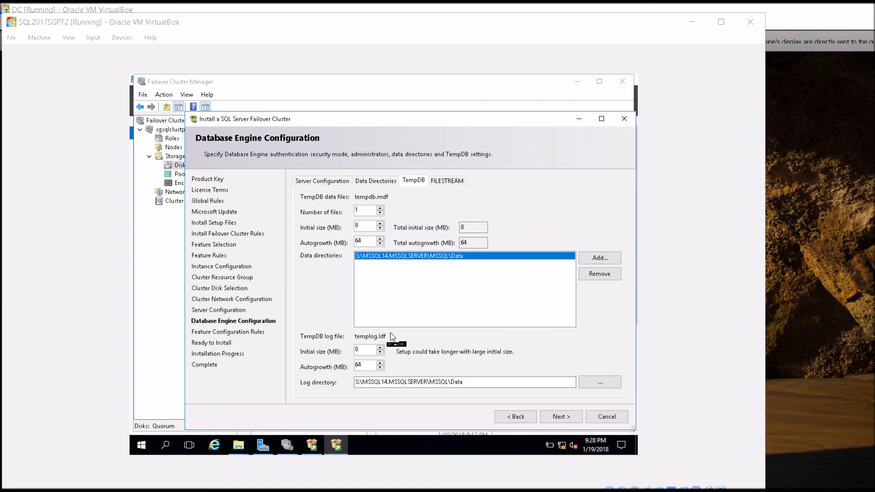
pyautogui.click(456, 184)
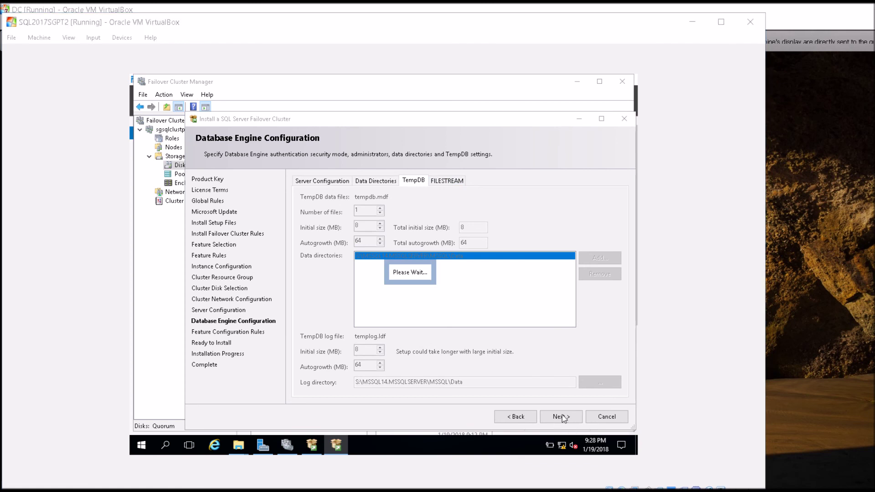
pyautogui.click(565, 416)
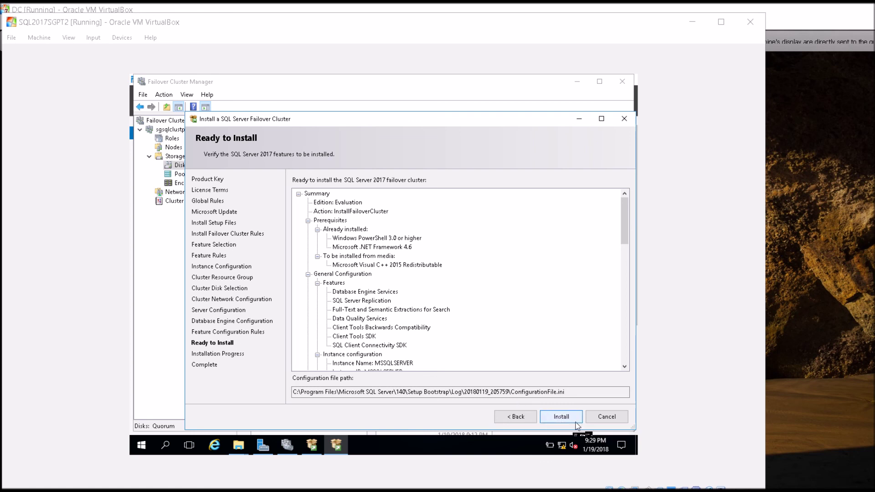
pyautogui.click(561, 415)
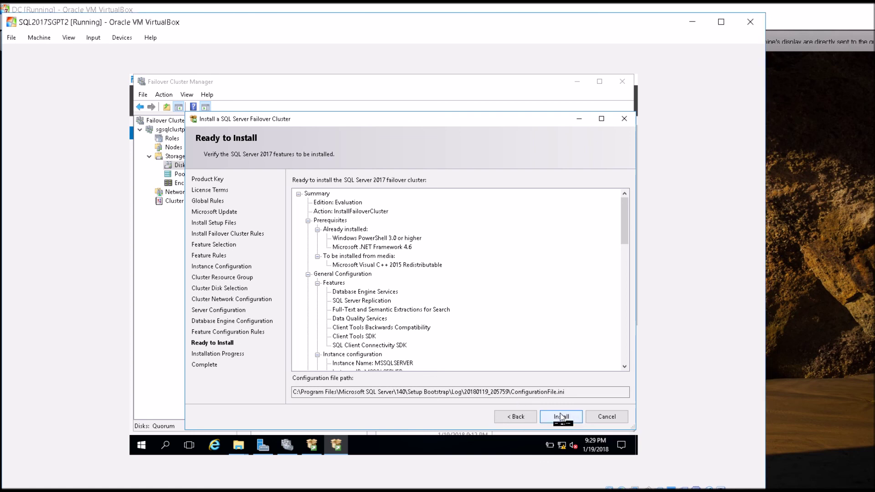